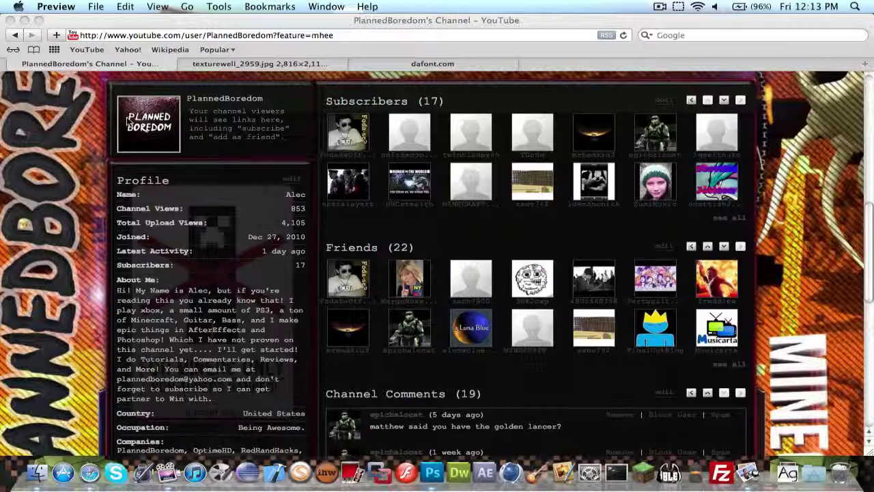
# View the old PlannedBoredomUtube.jpg profile picture in Preview, then quit Preview
pyautogui.click(749, 466)
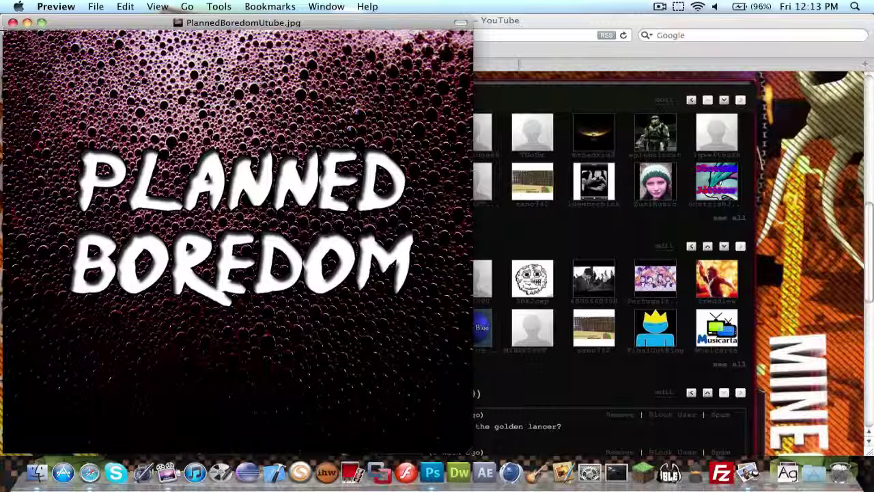
pyautogui.press('super+q')
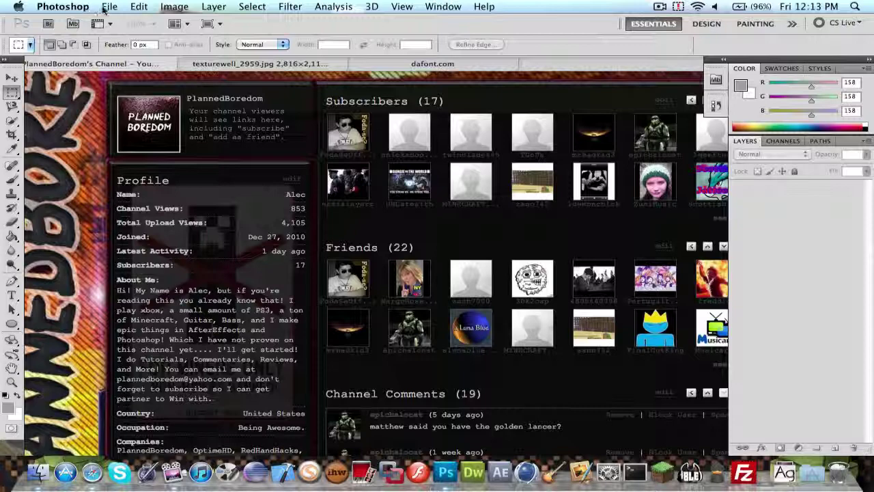
# Start a new document named youtube, 800 pixels wide and 800 pixels high
pyautogui.click(109, 6)
pyautogui.click(205, 24)
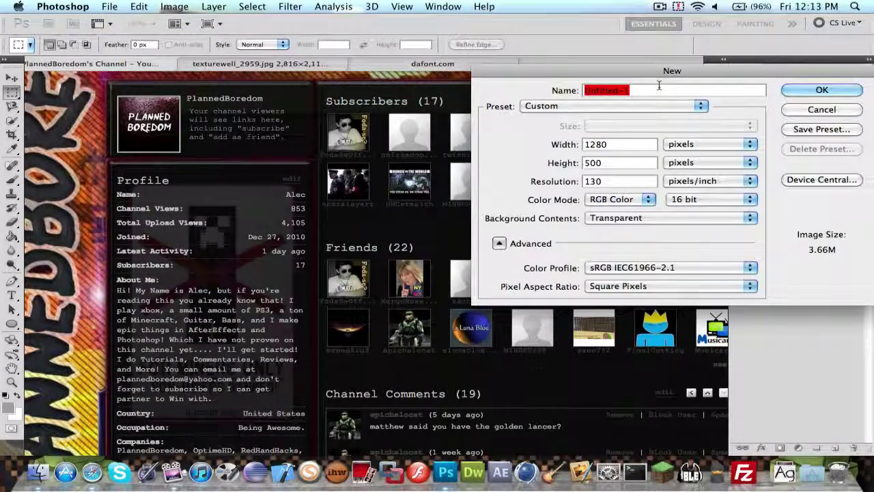
pyautogui.write('youtube')
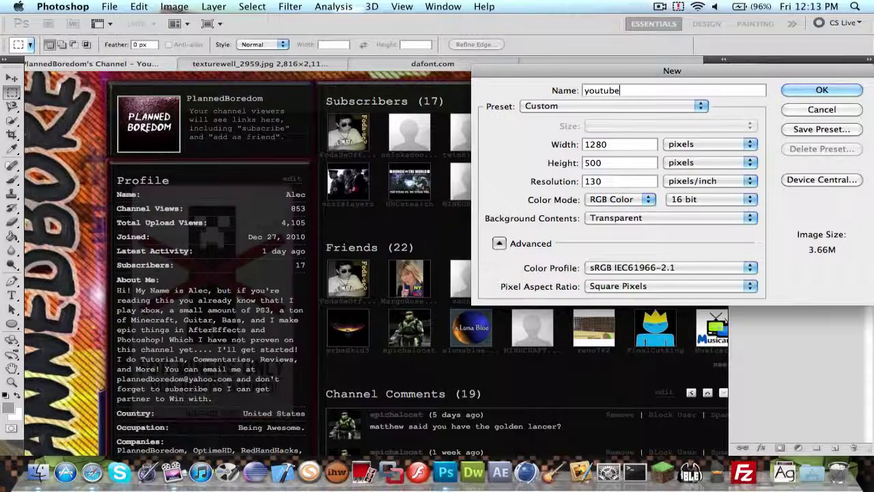
pyautogui.doubleClick(621, 150)
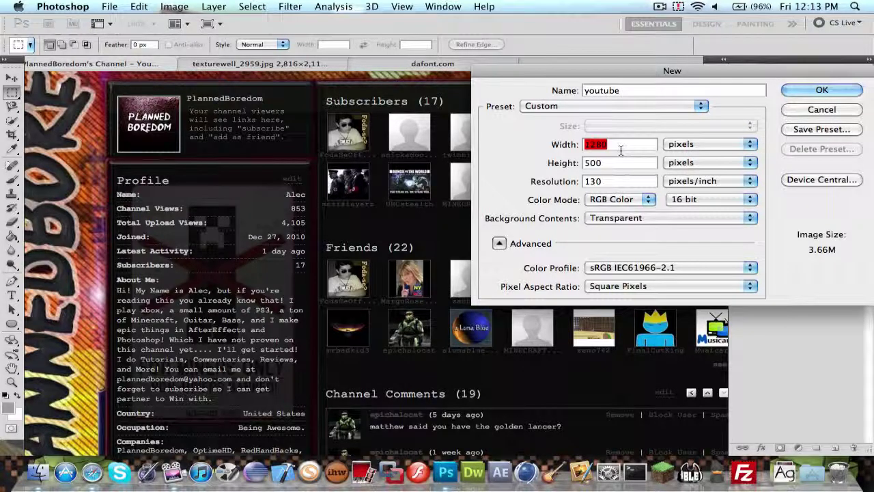
pyautogui.write('800')
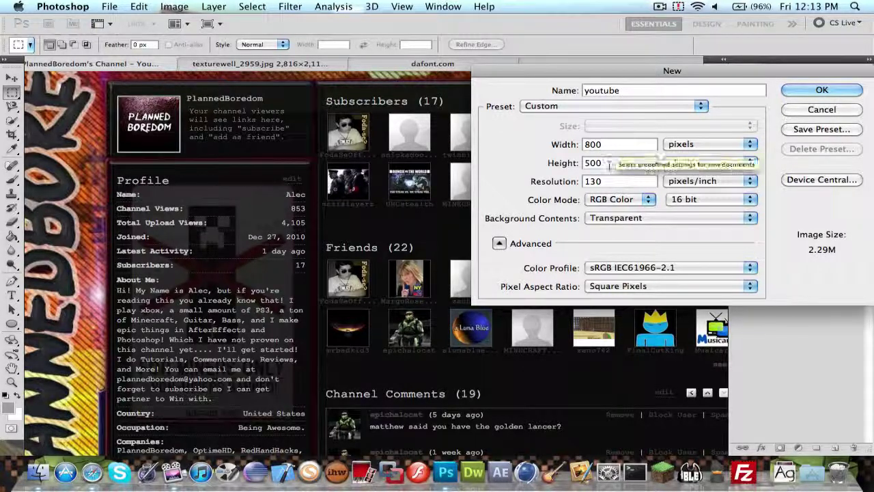
pyautogui.doubleClick(604, 162)
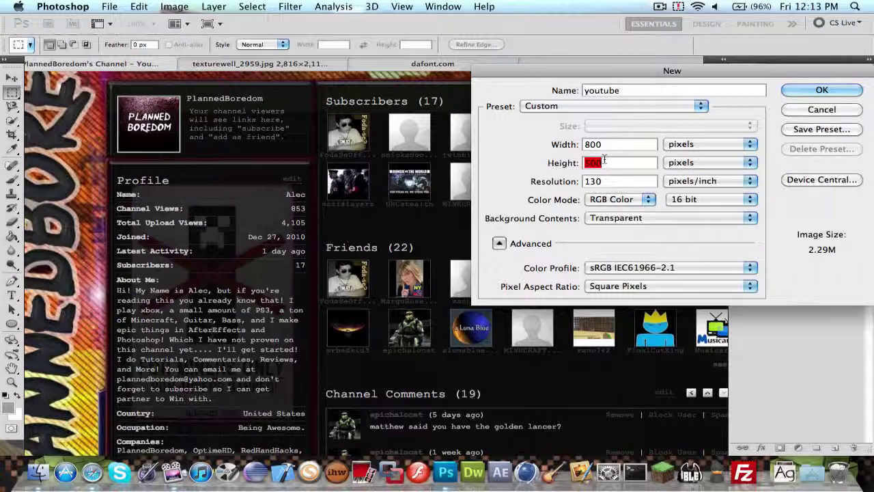
pyautogui.write('800')
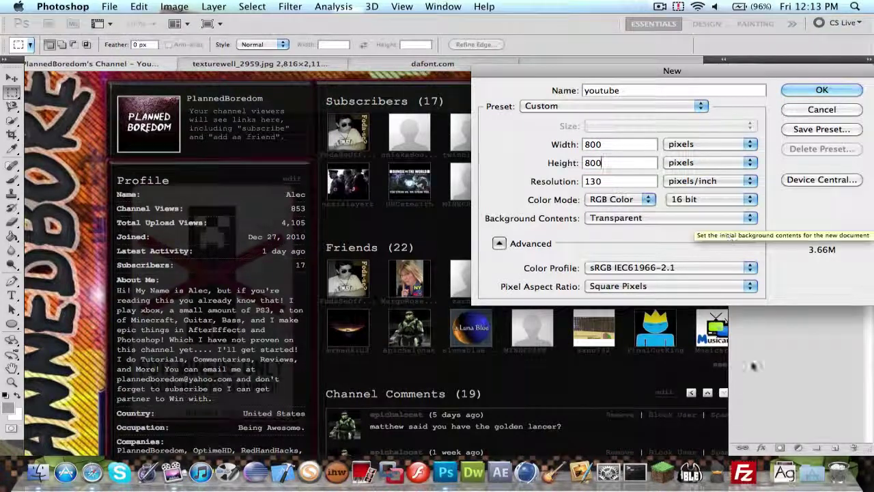
# Check the Downloads and open windows, then return to set resolution to 250 pixels/inch
pyautogui.press('super+h')
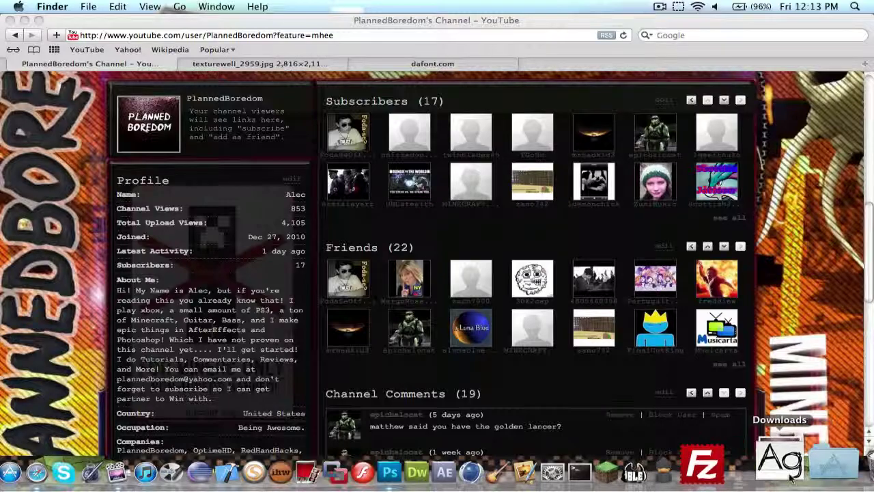
pyautogui.click(791, 468)
pyautogui.press('F9')
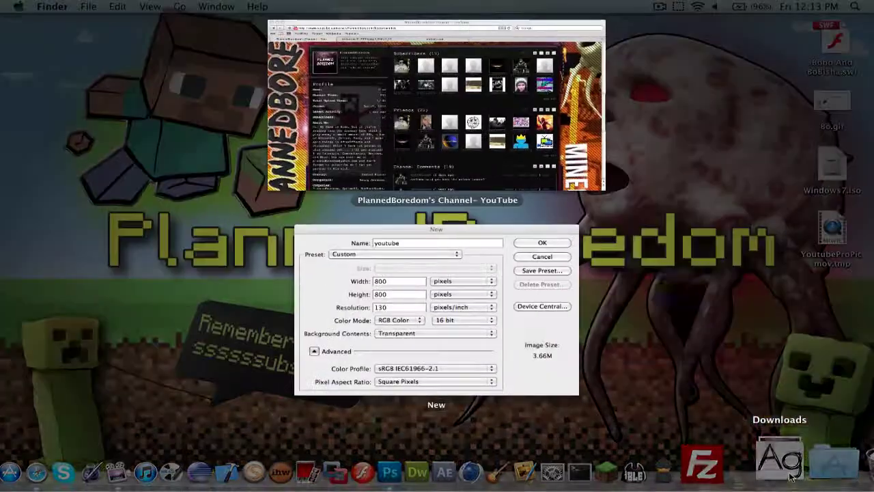
pyautogui.click(528, 305)
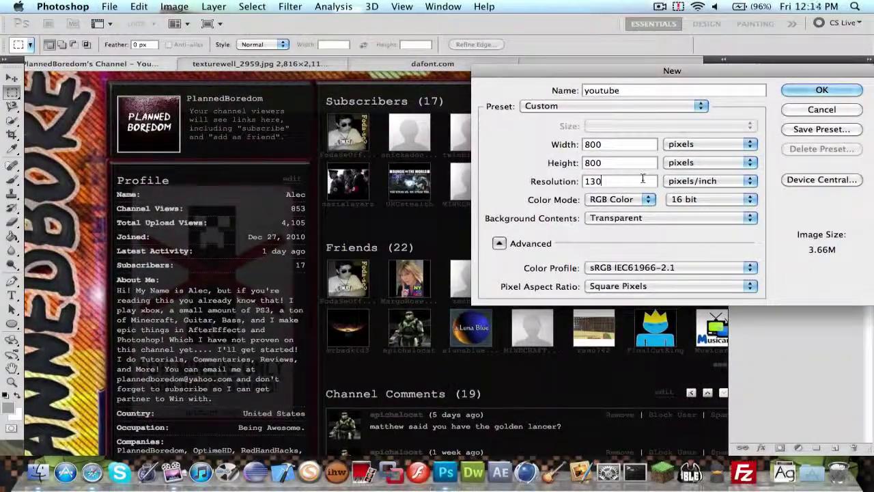
pyautogui.doubleClick(642, 179)
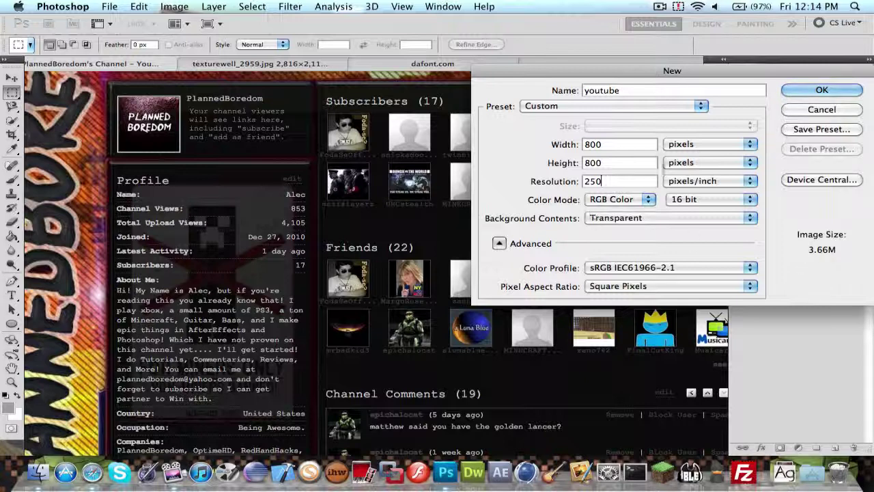
# Create the youtube document and show the texturewell_2959.jpg bubble texture tab in Safari
pyautogui.click(822, 90)
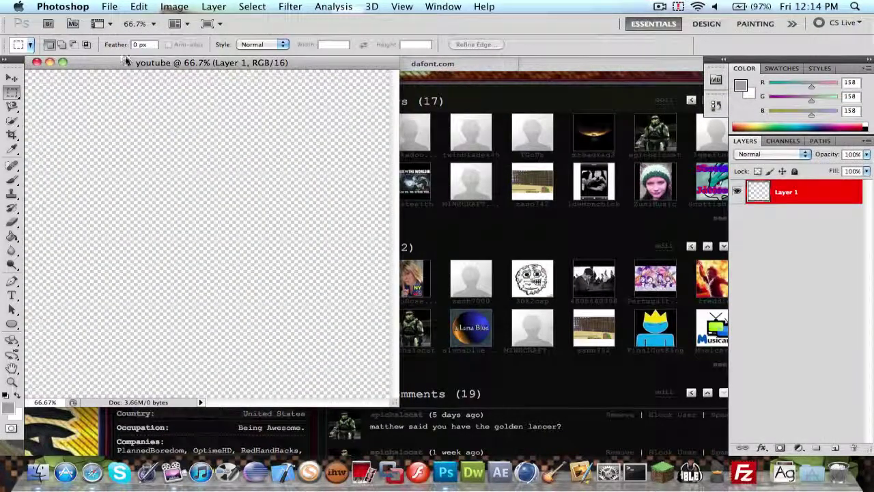
pyautogui.moveTo(126, 60); pyautogui.dragTo(174, 71)
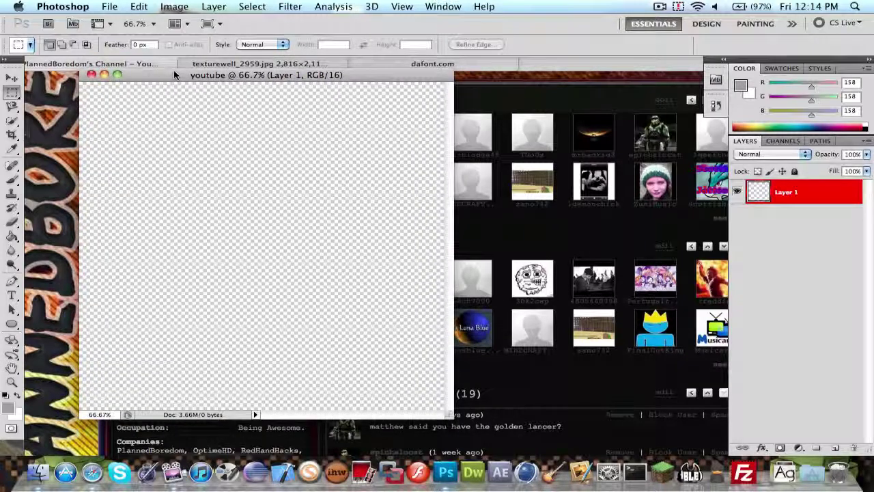
pyautogui.press('F10')
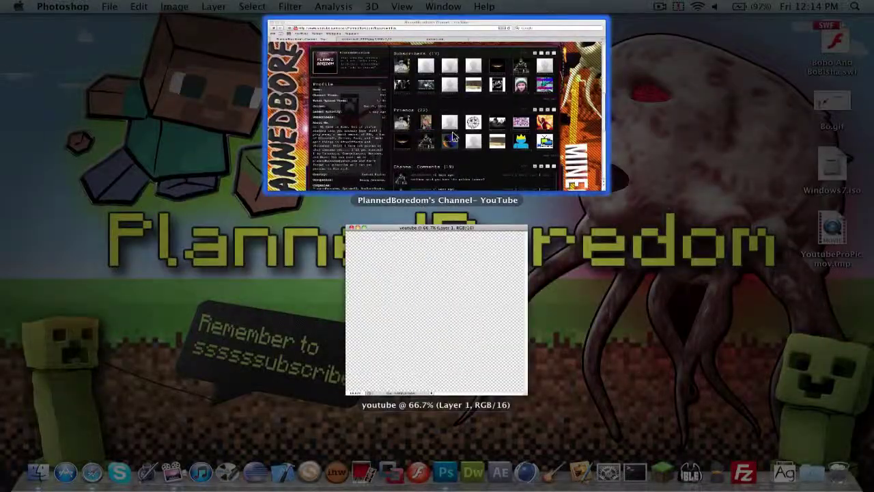
pyautogui.click(452, 132)
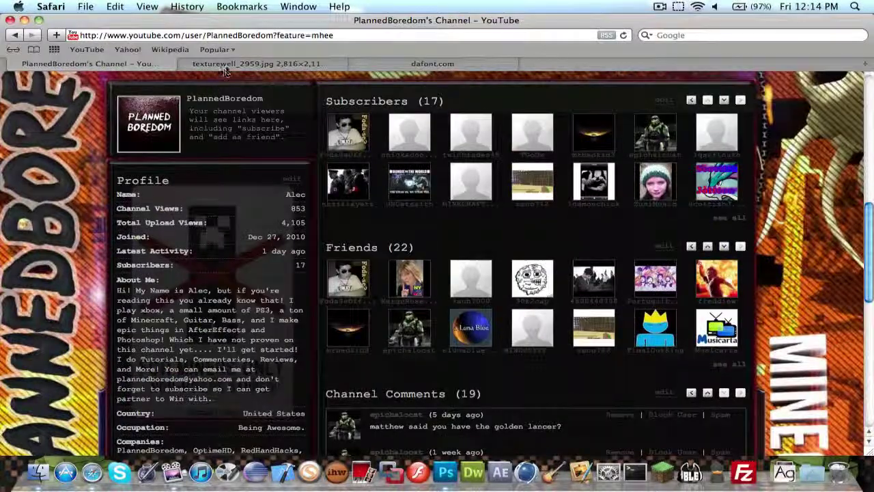
pyautogui.click(226, 64)
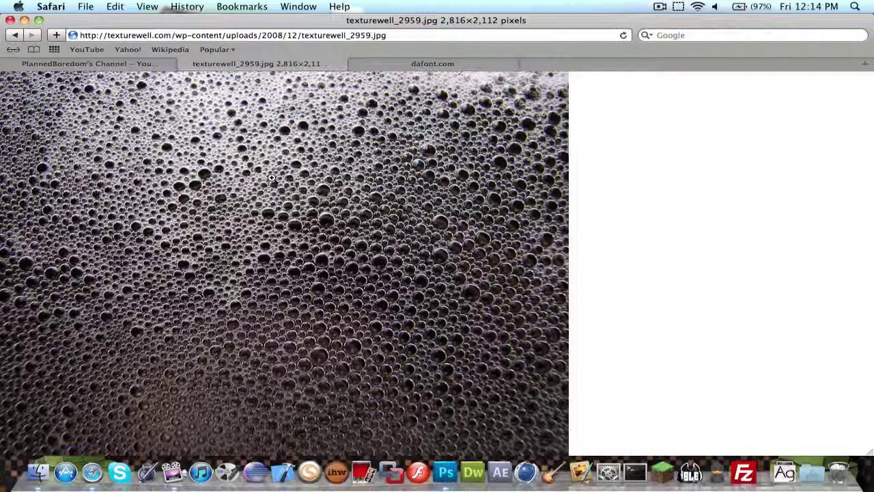
# Open the Downloads stack and bring up all windows to pick Photoshop
pyautogui.click(792, 471)
pyautogui.moveTo(791, 417); pyautogui.dragTo(785, 471)
pyautogui.press('F9')
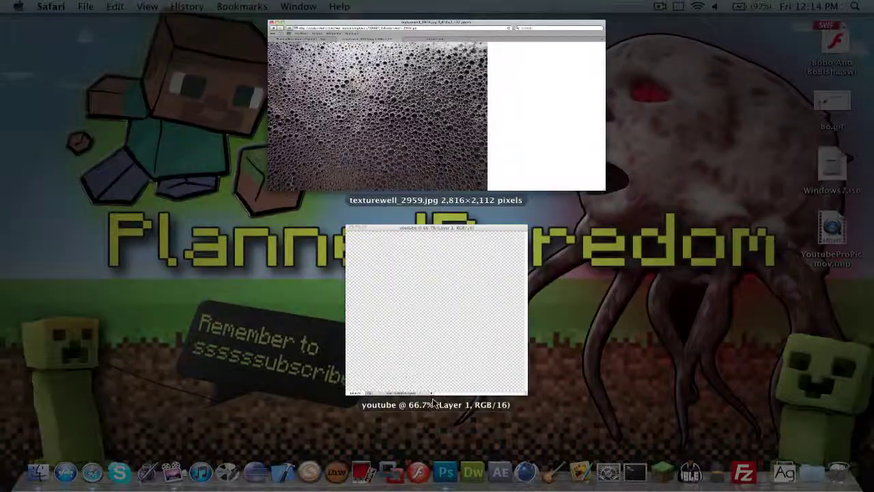
# Place texturewell_2959.jpg from Downloads onto the youtube canvas
pyautogui.click(431, 395)
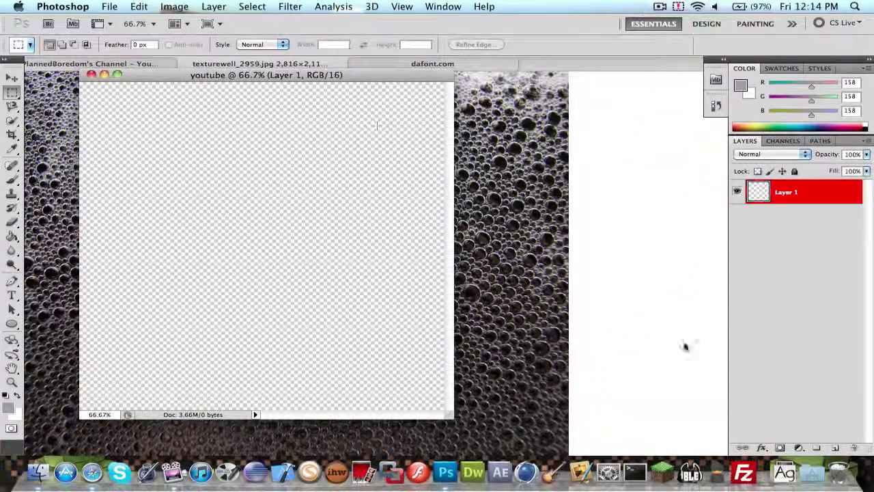
pyautogui.click(786, 482)
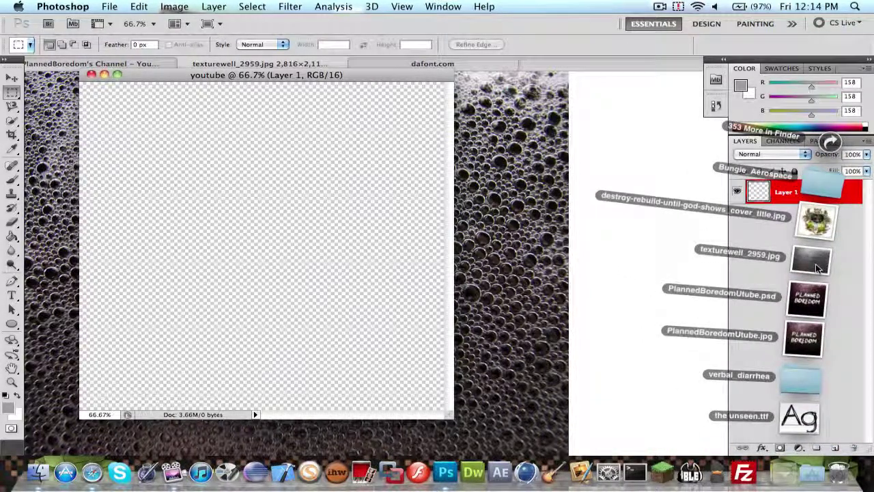
pyautogui.moveTo(815, 263); pyautogui.dragTo(276, 226)
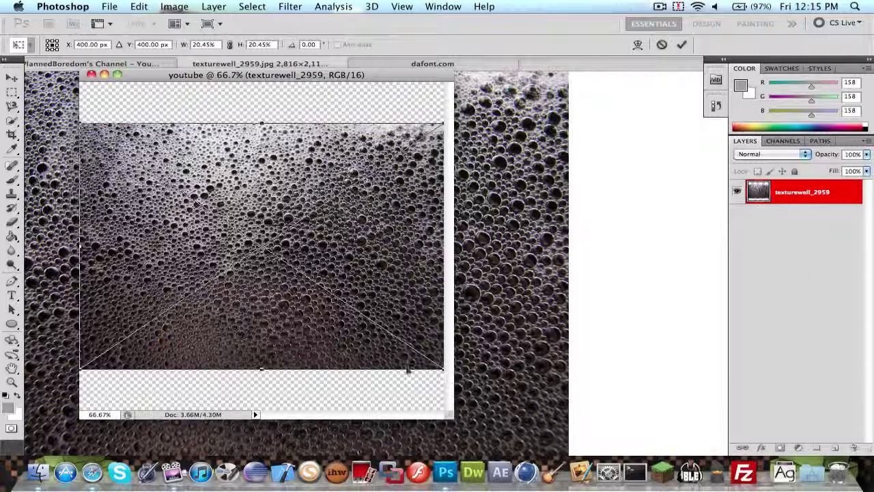
# Move and scale the texture with the transform handles to cover the whole canvas
pyautogui.moveTo(376, 355); pyautogui.dragTo(276, 360)
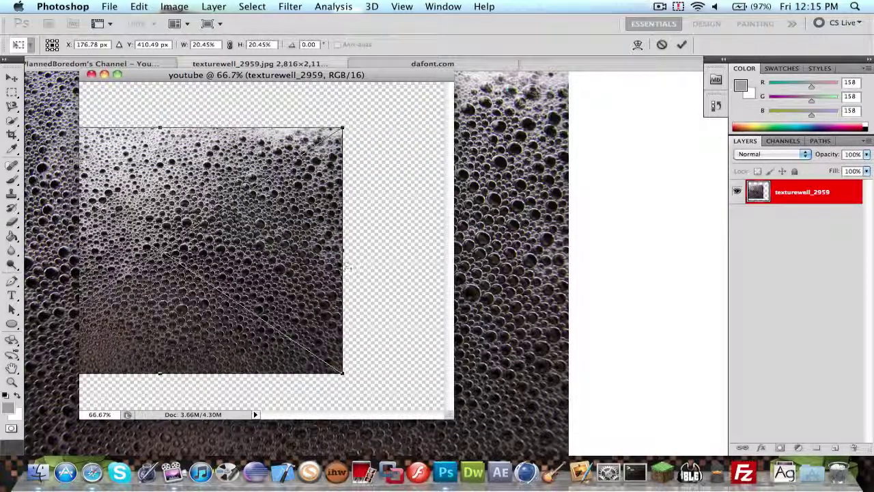
pyautogui.moveTo(341, 247); pyautogui.dragTo(265, 250)
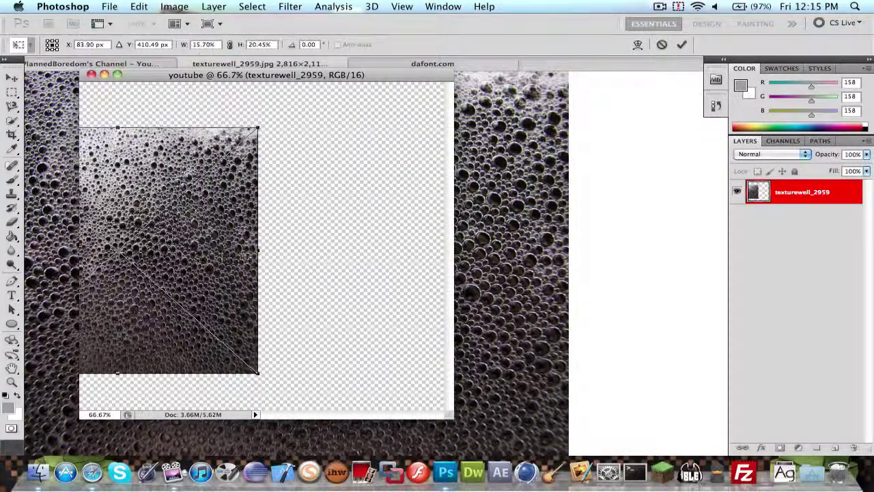
pyautogui.press('super+z')
pyautogui.moveTo(227, 166); pyautogui.dragTo(164, 136)
pyautogui.moveTo(104, 116); pyautogui.dragTo(80, 82)
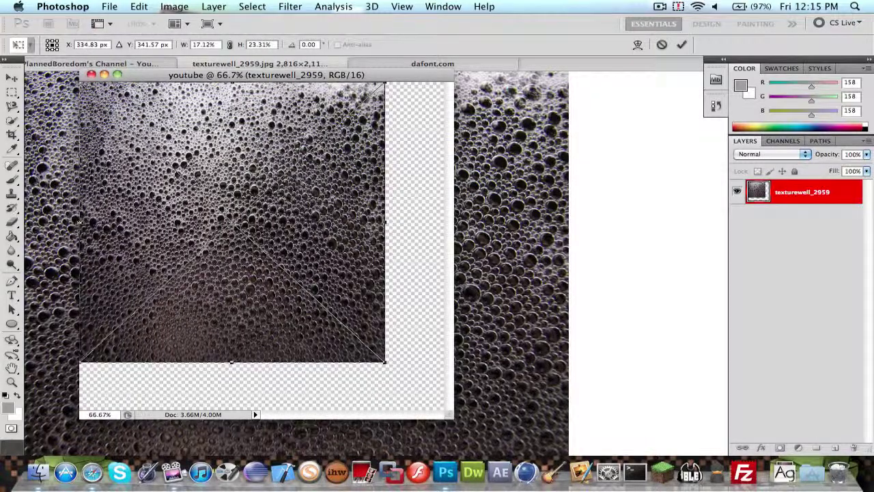
pyautogui.moveTo(79, 222); pyautogui.dragTo(79, 223)
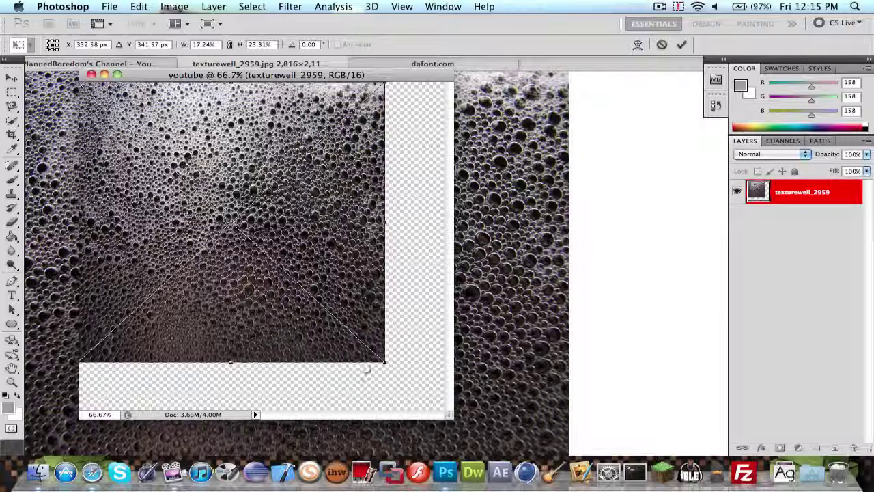
pyautogui.moveTo(385, 363); pyautogui.dragTo(450, 412)
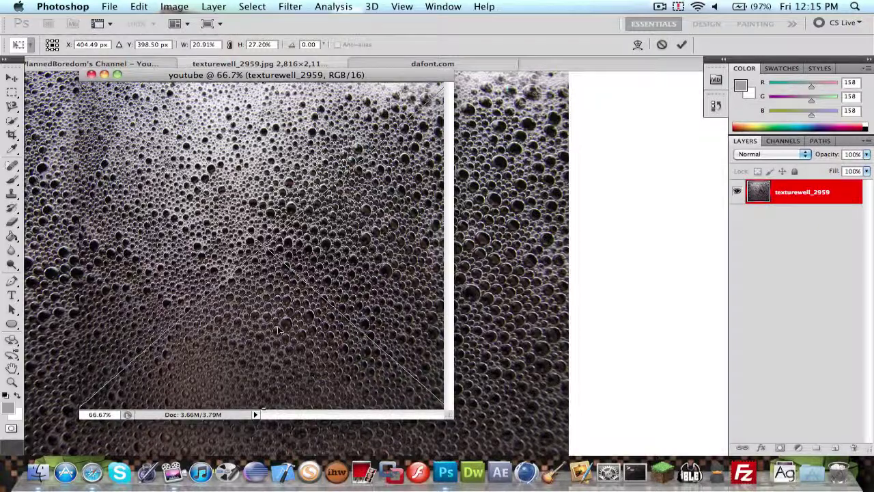
pyautogui.press('Return')
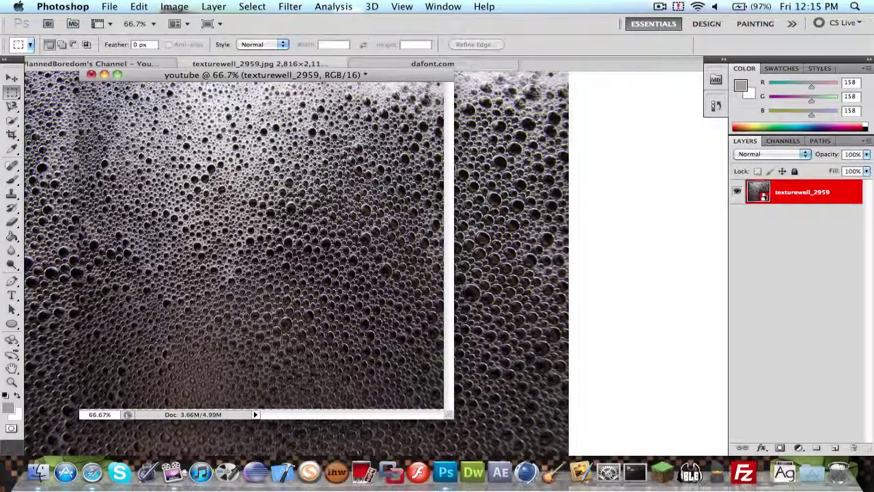
# Stretch the bubble texture slightly taller at the bottom
pyautogui.rightClick(810, 191)
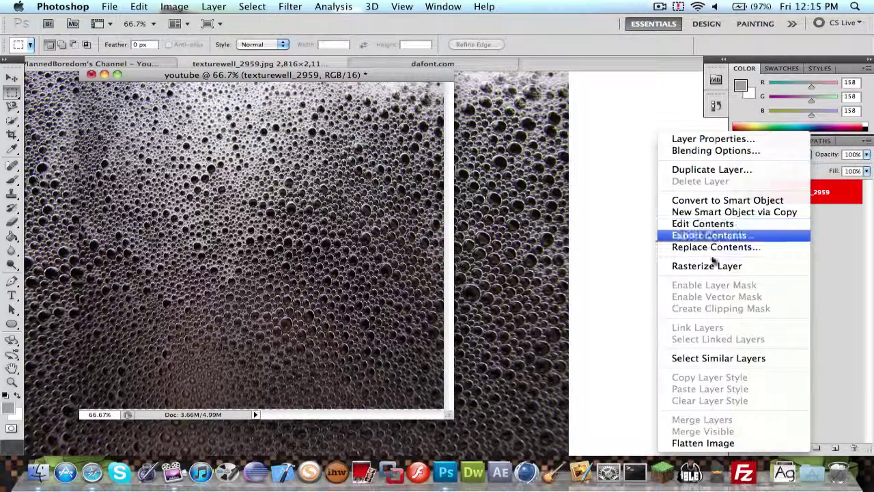
pyautogui.click(602, 250)
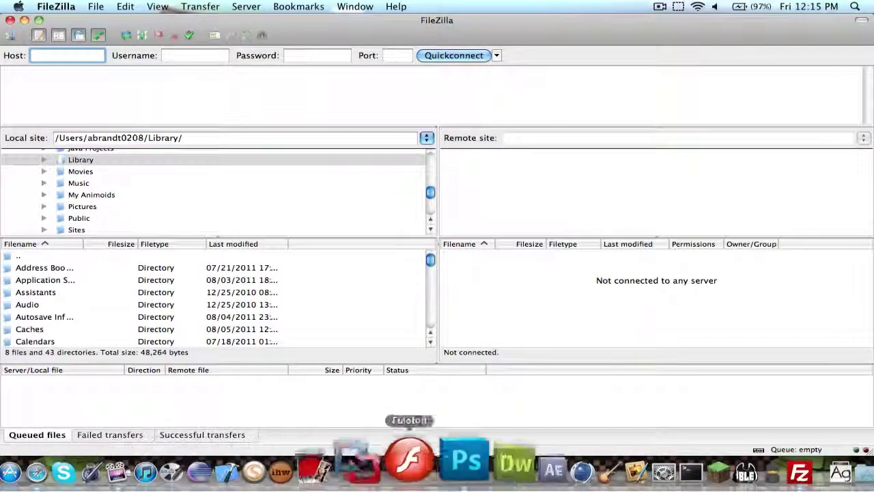
pyautogui.click(440, 478)
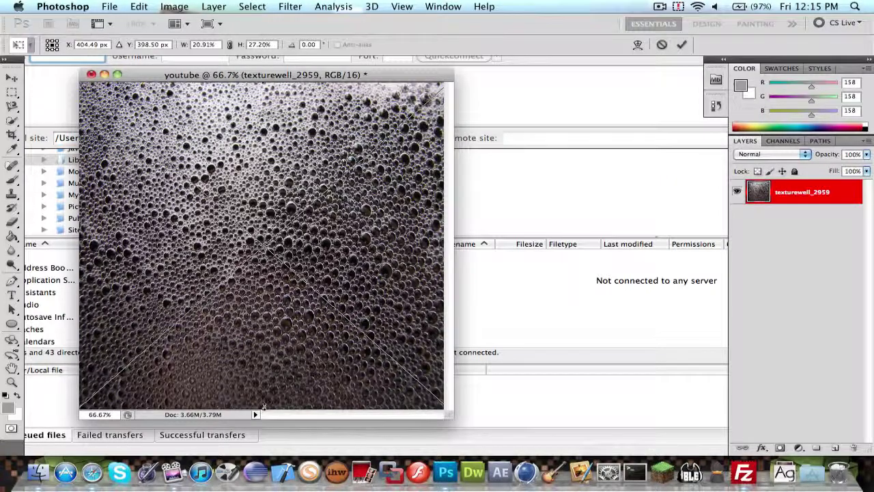
pyautogui.moveTo(264, 410); pyautogui.dragTo(264, 413)
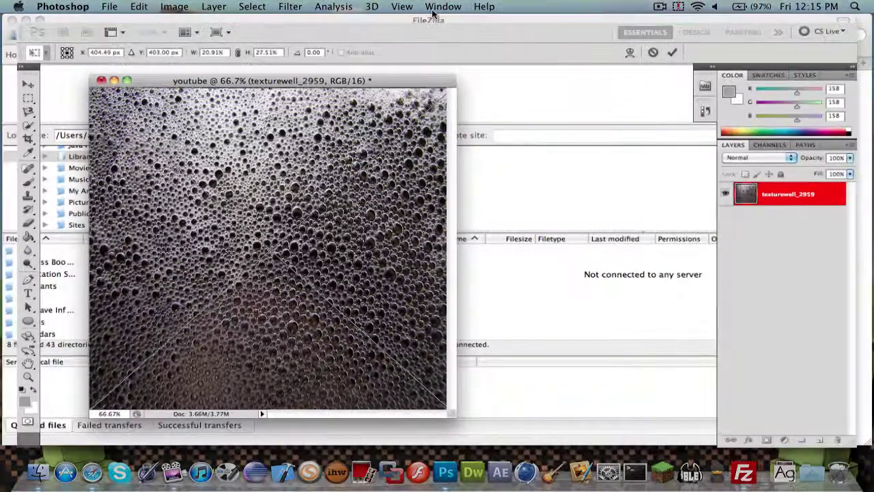
# Commit the texture transform and bring the texturewell_2959.jpg page in Safari forward
pyautogui.press('F9')
pyautogui.click(234, 94)
pyautogui.press('super+Tab')
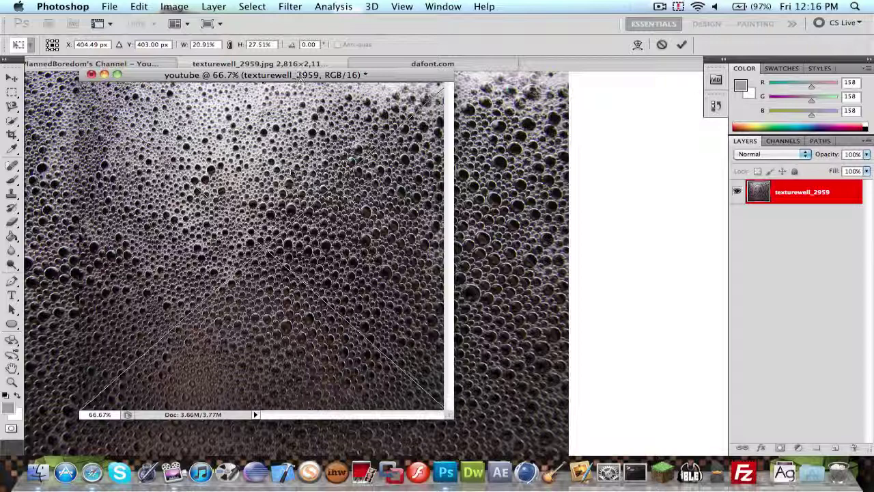
pyautogui.press('Return')
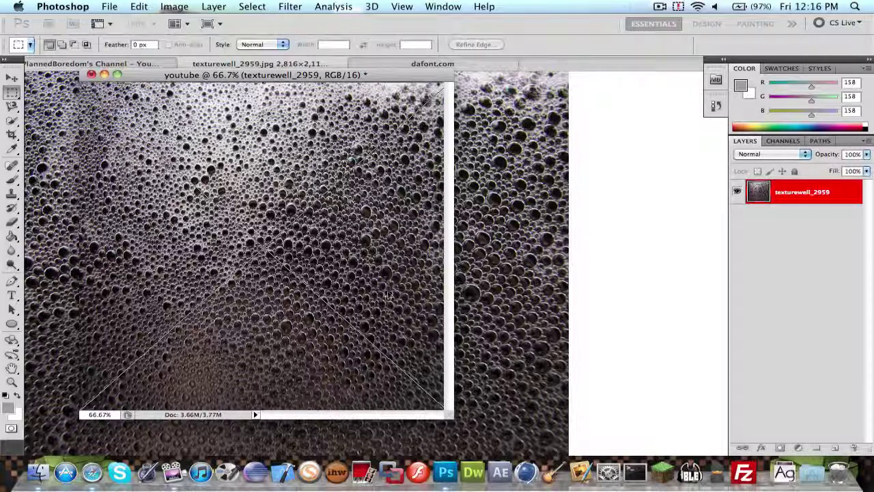
pyautogui.click(559, 193)
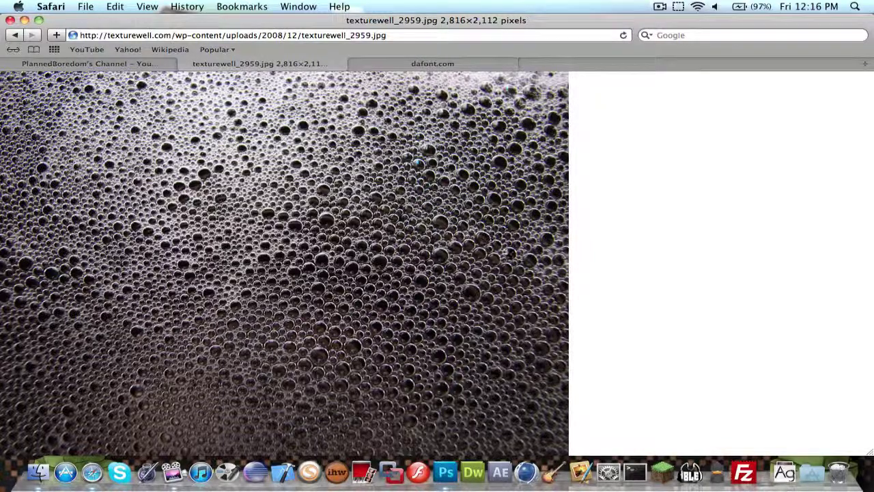
# Browse dafont.com's recently added fonts, then return to the Photoshop youtube document
pyautogui.click(406, 63)
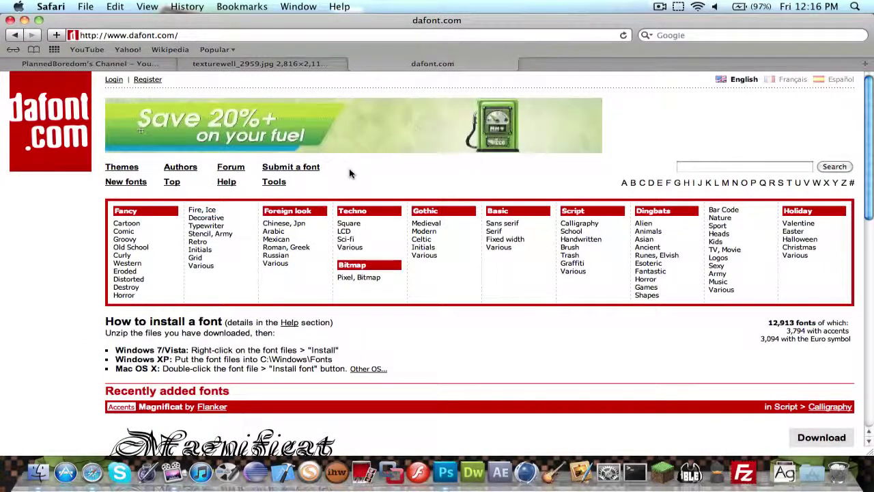
pyautogui.scroll(-5, 350, 173)
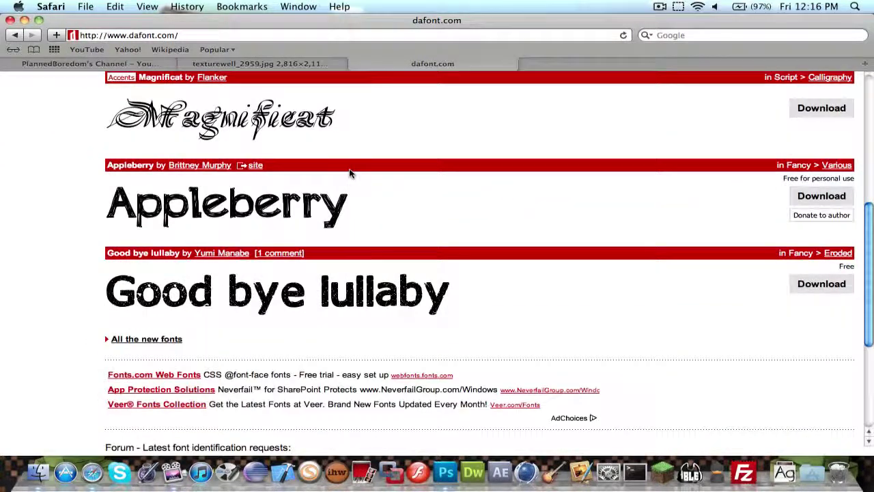
pyautogui.scroll(5, 350, 173)
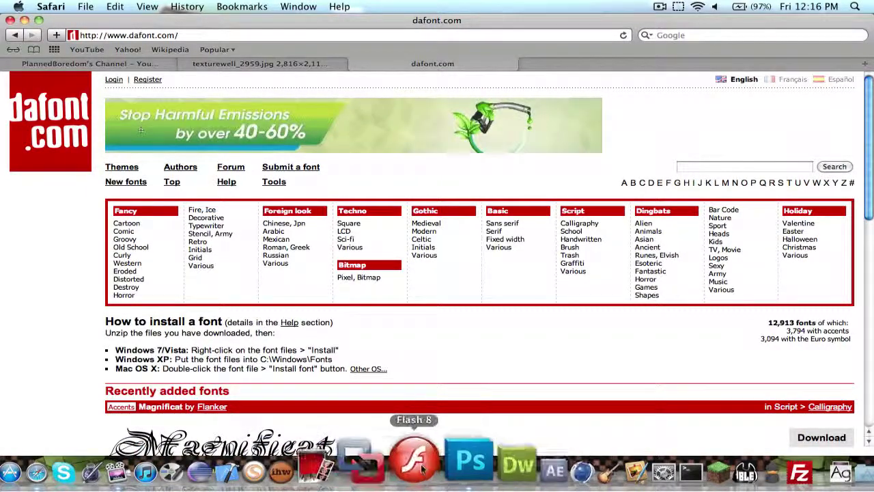
pyautogui.click(453, 464)
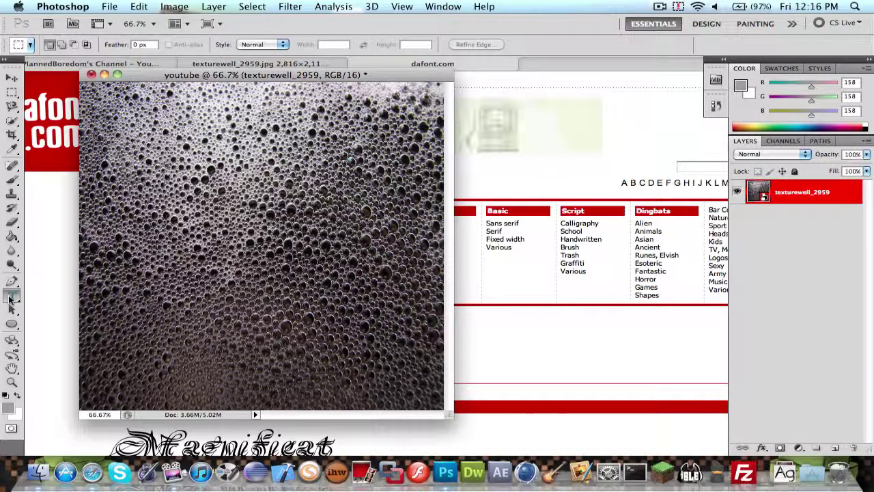
pyautogui.click(106, 122)
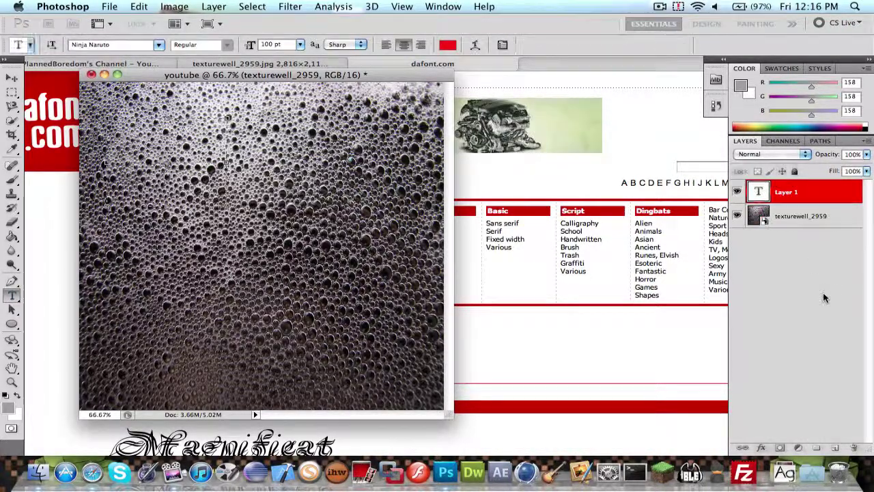
pyautogui.click(805, 198)
pyautogui.click(250, 151)
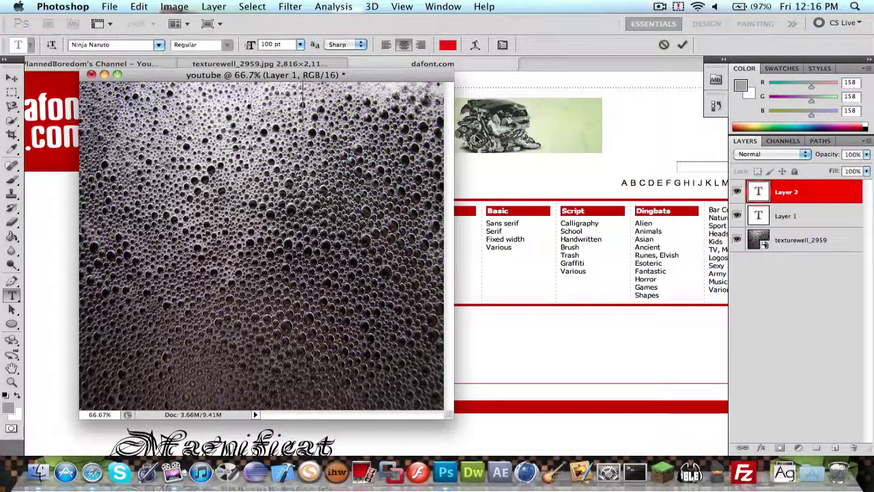
pyautogui.write('P')
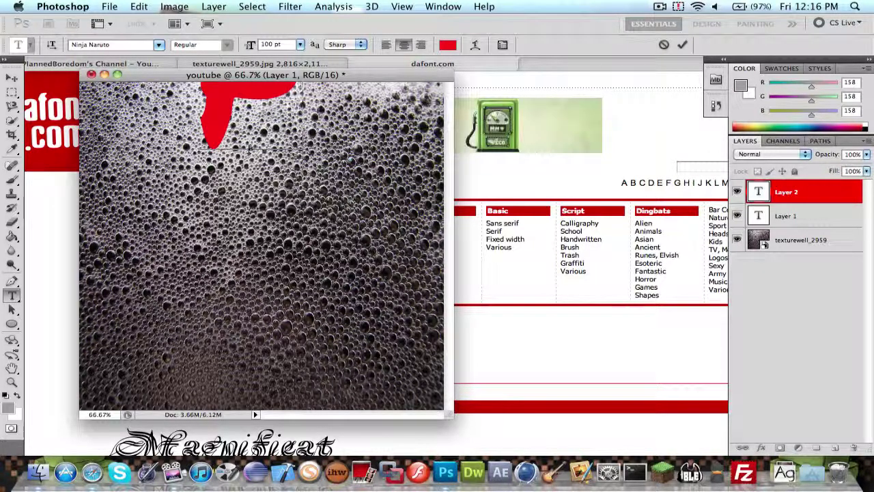
pyautogui.press('BackSpace')
pyautogui.write('P')
pyautogui.click(823, 200)
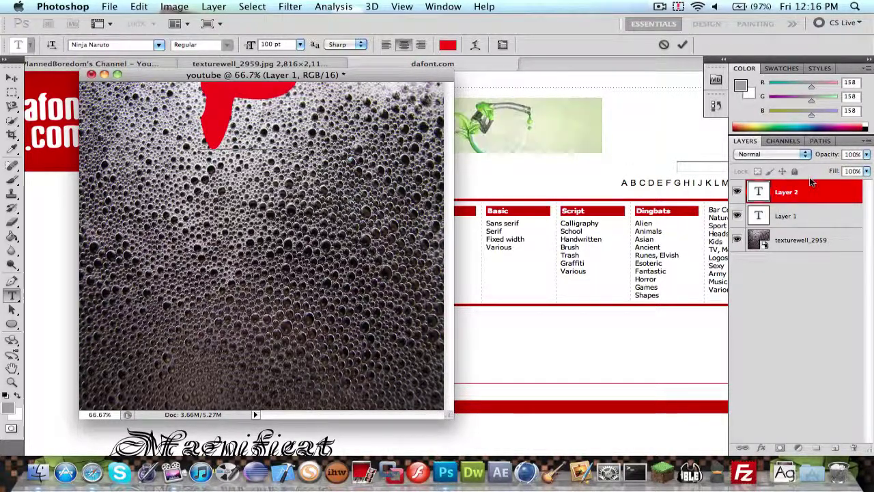
pyautogui.rightClick(822, 200)
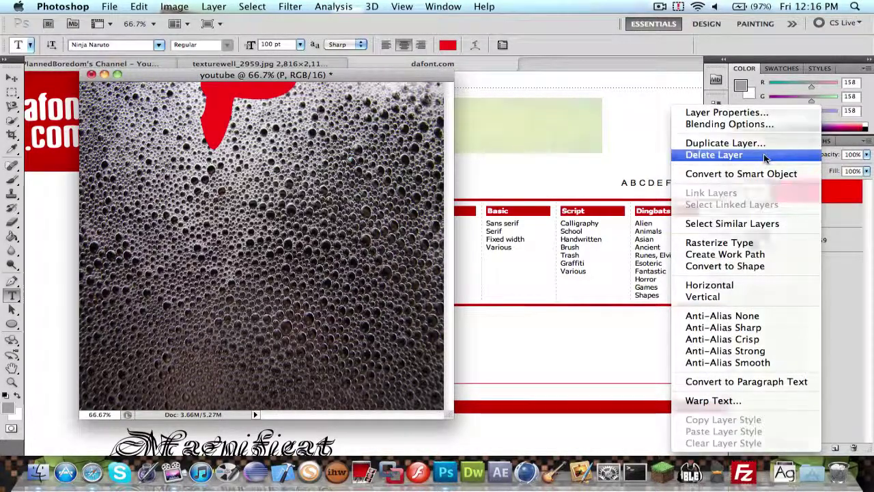
pyautogui.click(709, 153)
pyautogui.click(538, 183)
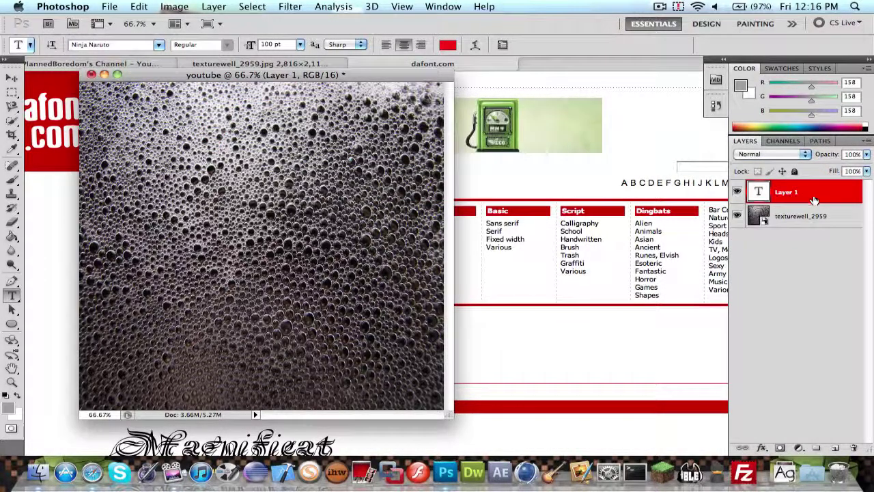
pyautogui.rightClick(798, 191)
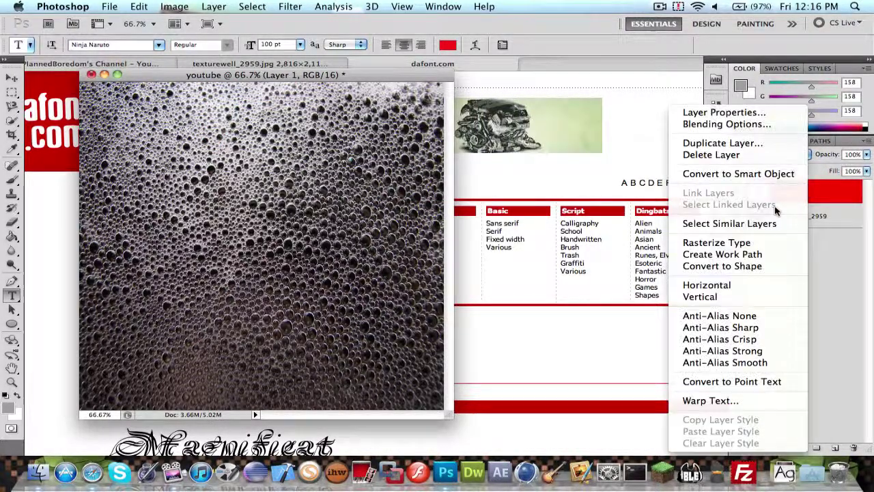
pyautogui.click(727, 154)
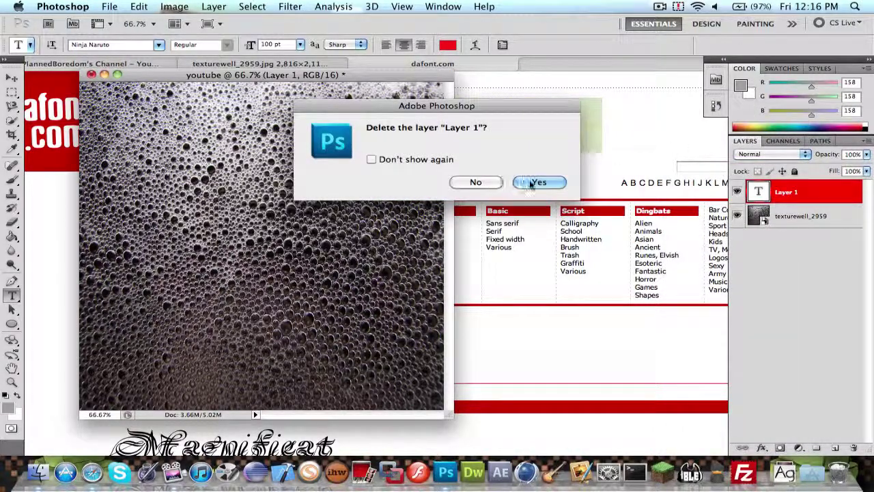
pyautogui.click(530, 183)
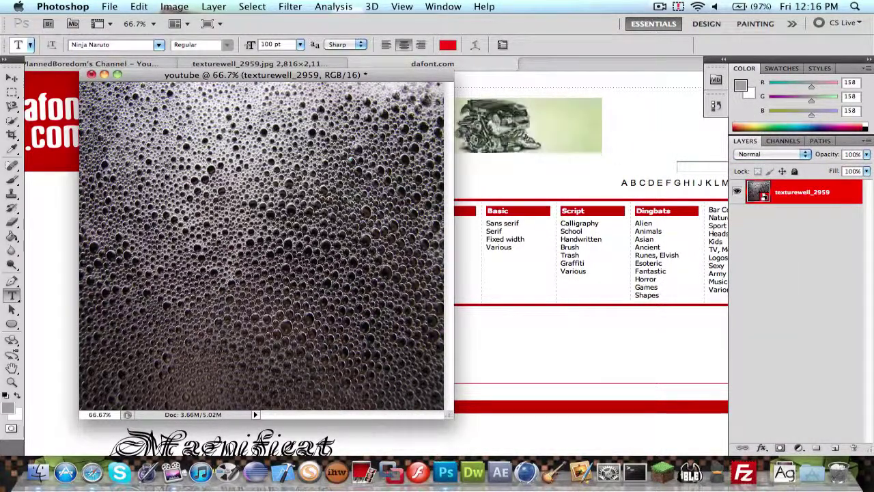
# Type 'PLANNED' and 'BOREDOM' on two lines in a 48 pt text box
pyautogui.moveTo(430, 362); pyautogui.dragTo(440, 394)
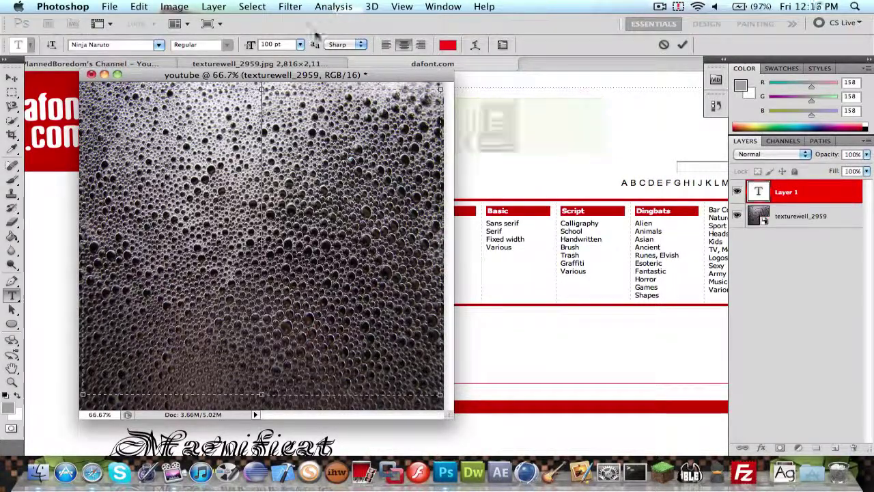
pyautogui.click(301, 48)
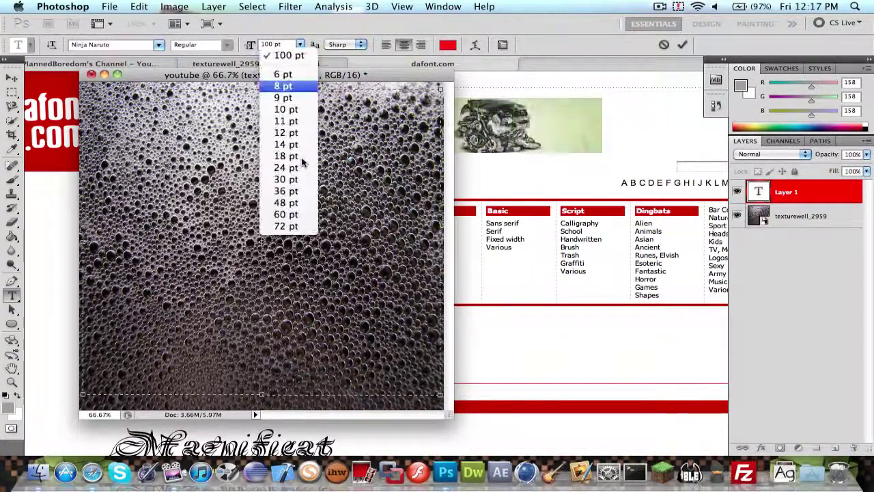
pyautogui.click(296, 197)
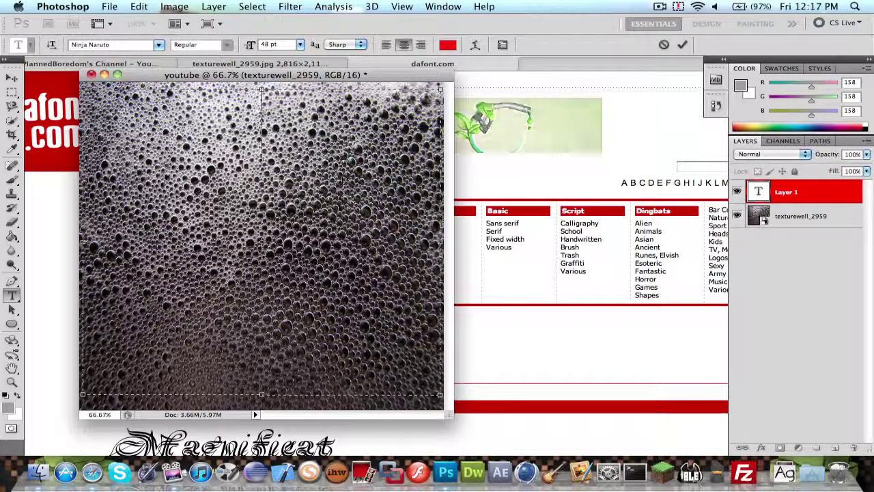
pyautogui.write('PLANNED')
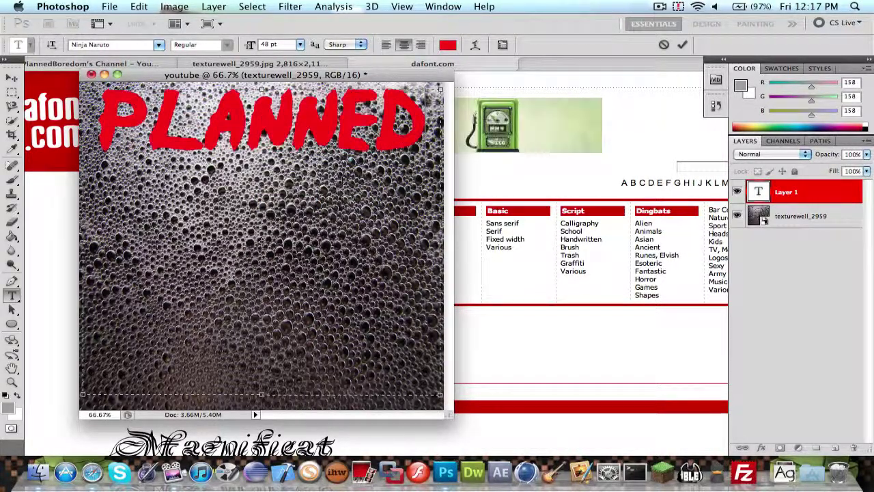
pyautogui.press('Return')
pyautogui.write('BOREDOM')
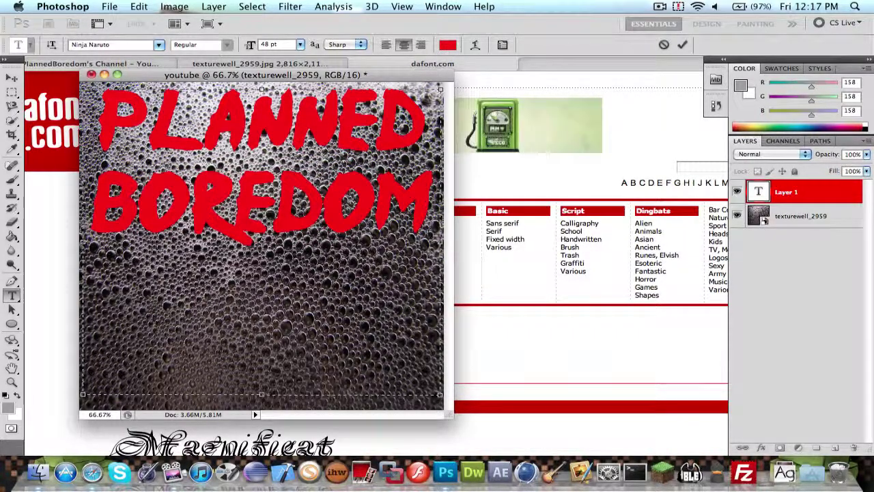
# Make all the text 36 pt and white, then commit it
pyautogui.hotkey('ctrl', 'a')
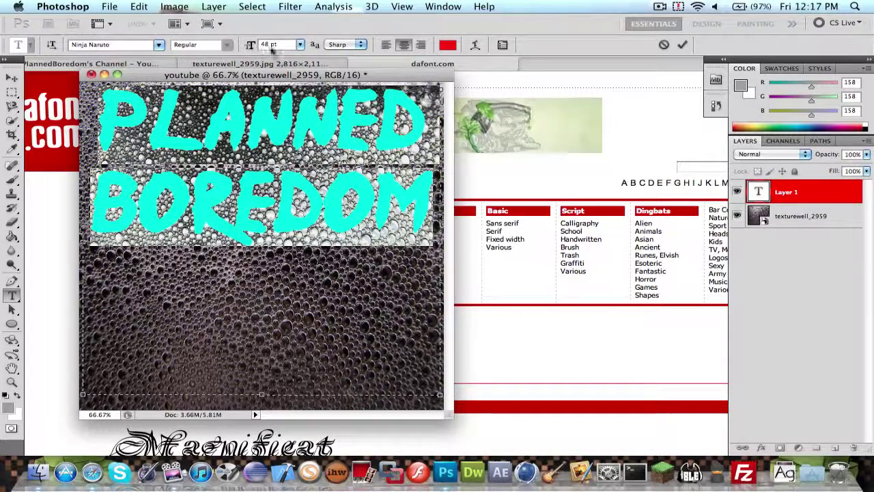
pyautogui.click(300, 44)
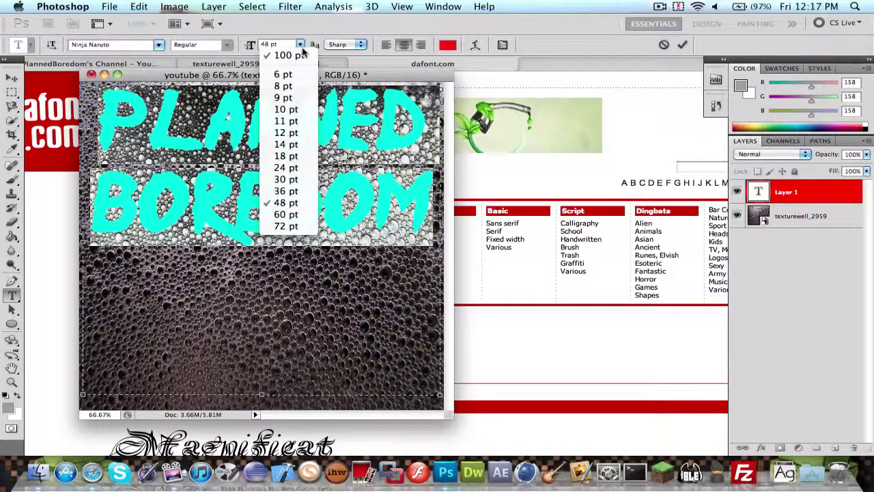
pyautogui.click(292, 190)
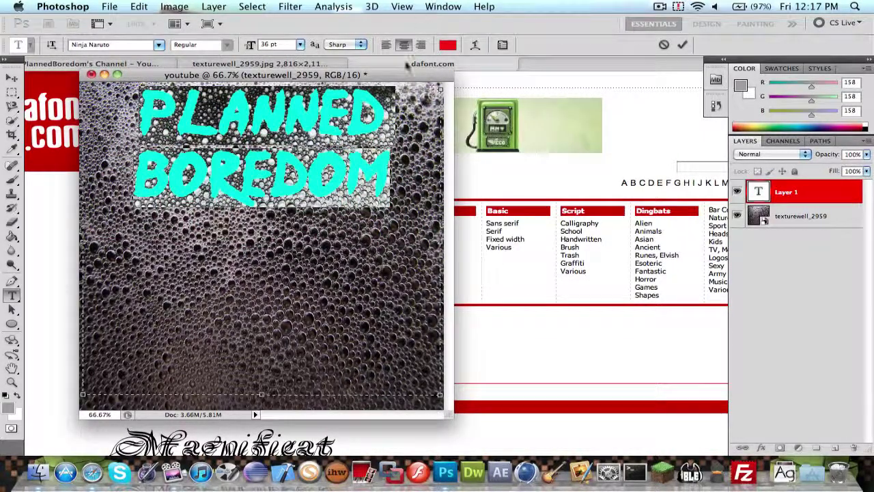
pyautogui.click(447, 44)
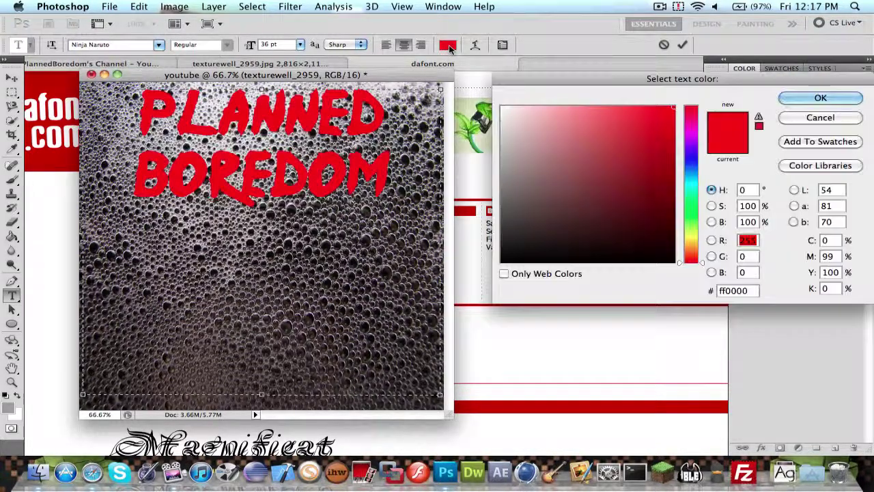
pyautogui.moveTo(614, 137)
pyautogui.mouseDown()
pyautogui.moveTo(523, 146)
pyautogui.moveTo(502, 107)
pyautogui.mouseUp()
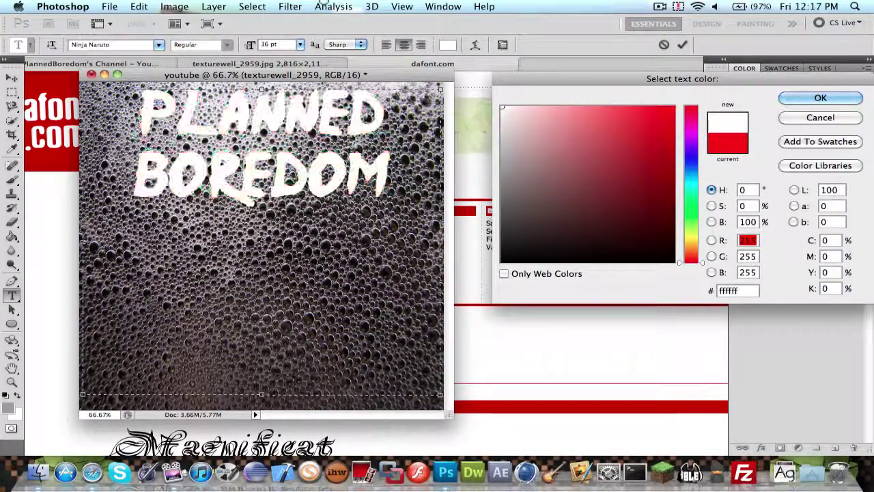
pyautogui.click(800, 98)
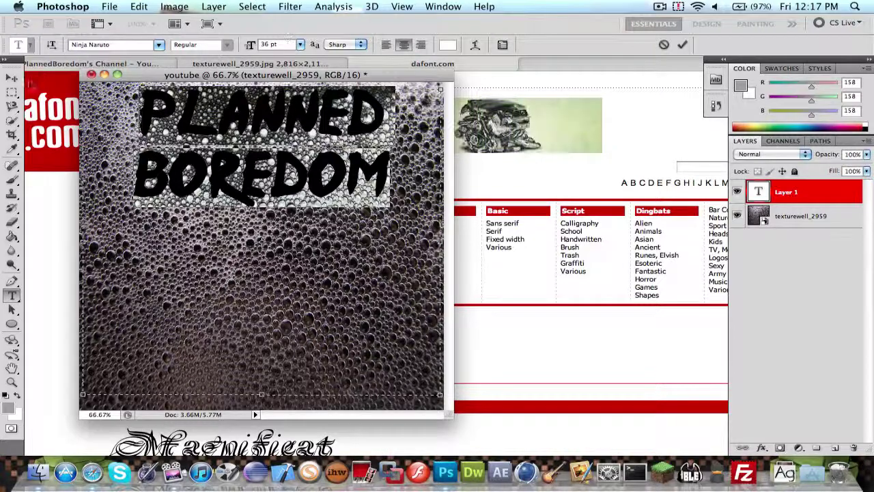
pyautogui.click(12, 78)
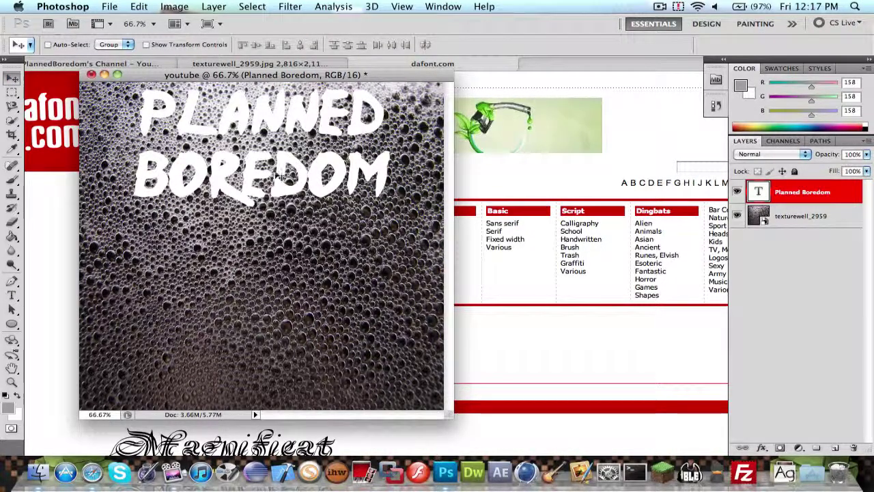
# Drag the PLANNED BOREDOM text down to centre it, briefly opening and cancelling Blending Options
pyautogui.moveTo(273, 171); pyautogui.dragTo(278, 262)
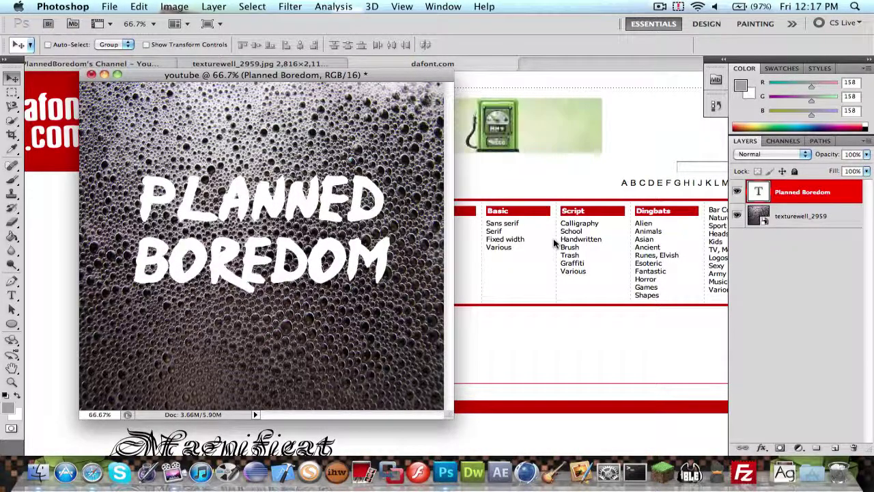
pyautogui.rightClick(834, 194)
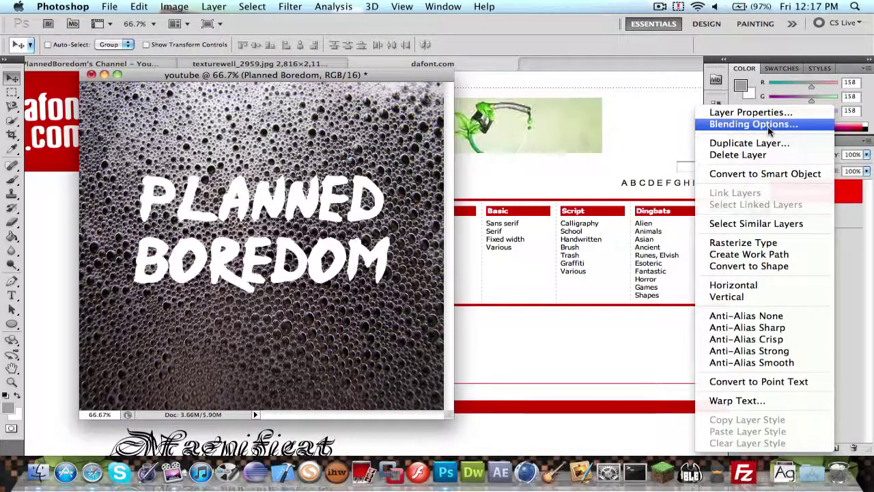
pyautogui.click(767, 126)
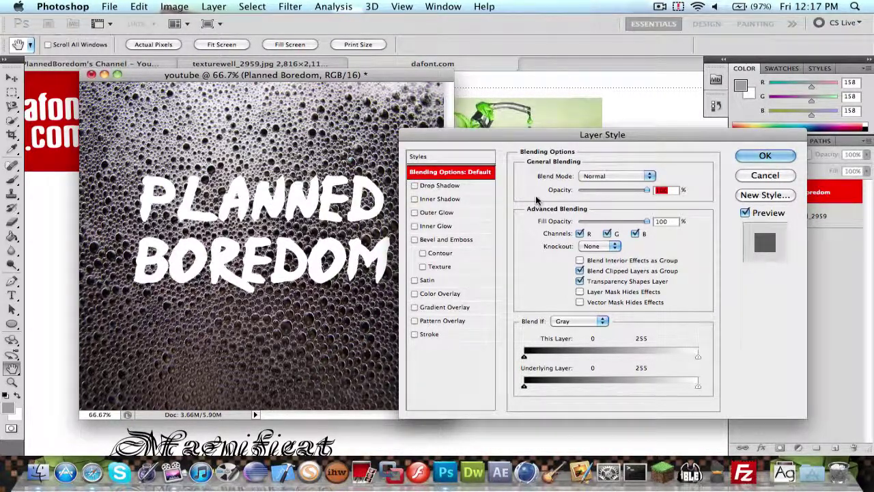
pyautogui.click(746, 176)
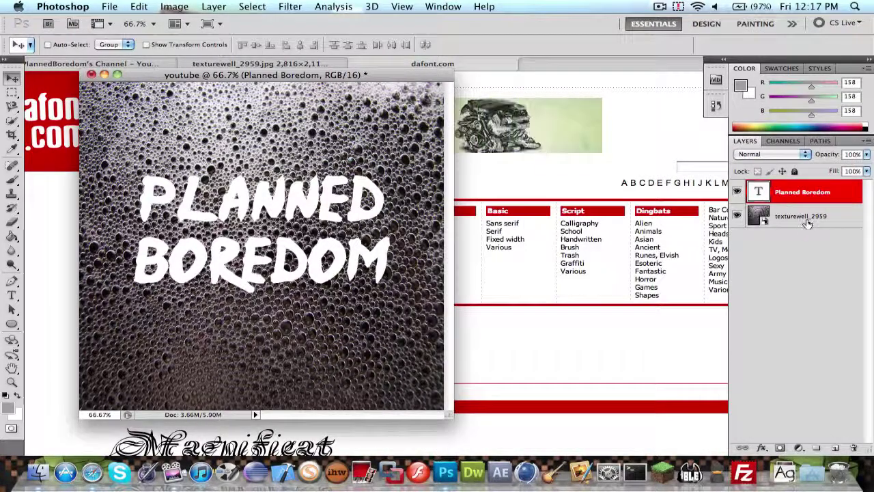
# Open Blending Options for the texturewell_2959 layer and enable Satin
pyautogui.click(808, 217)
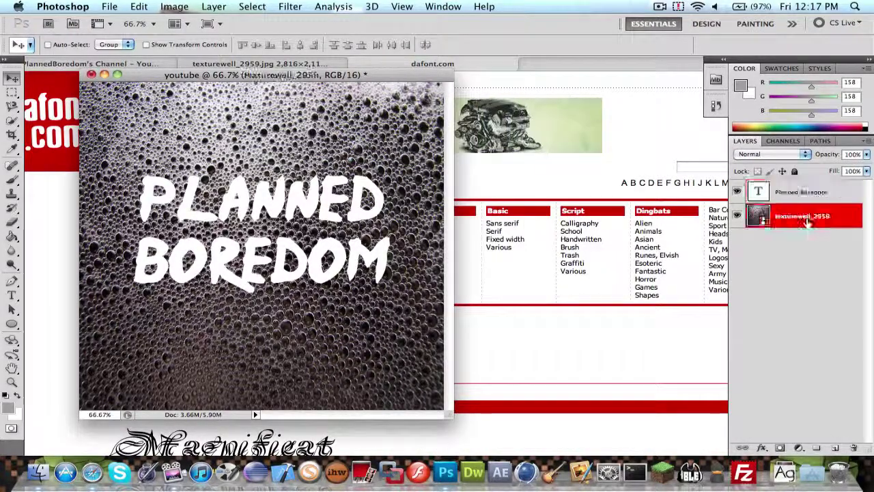
pyautogui.rightClick(808, 217)
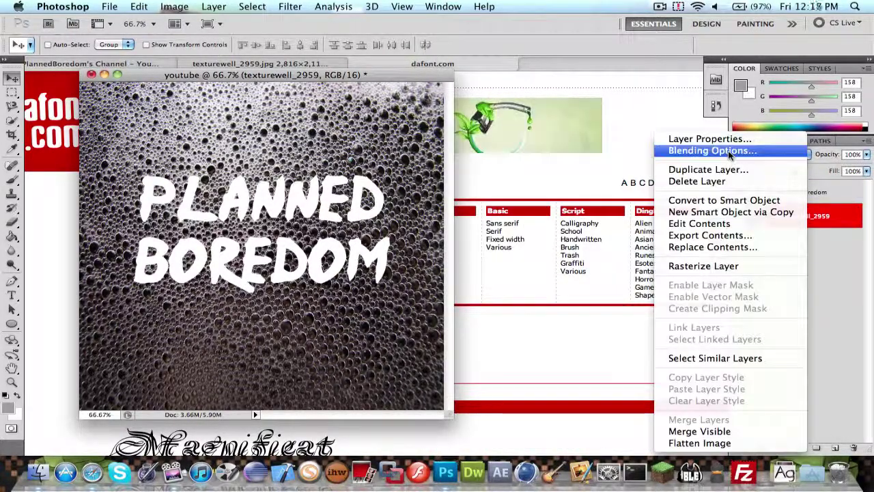
pyautogui.click(835, 270)
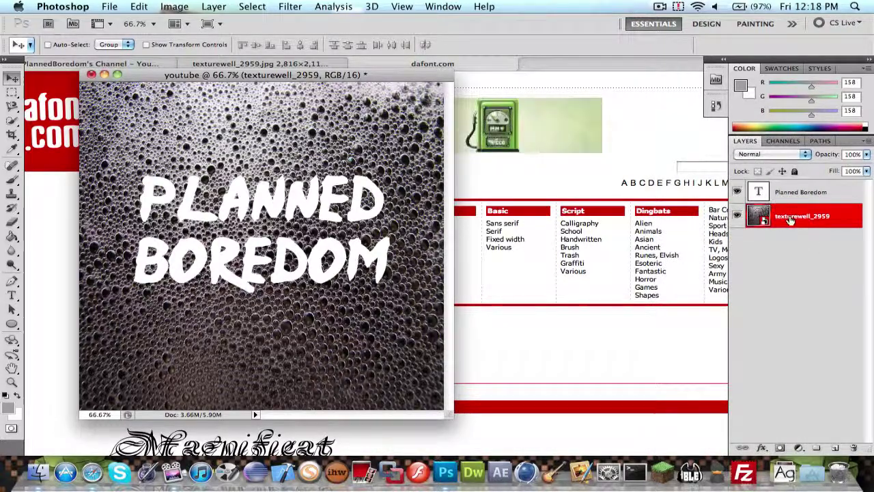
pyautogui.rightClick(790, 217)
pyautogui.click(689, 151)
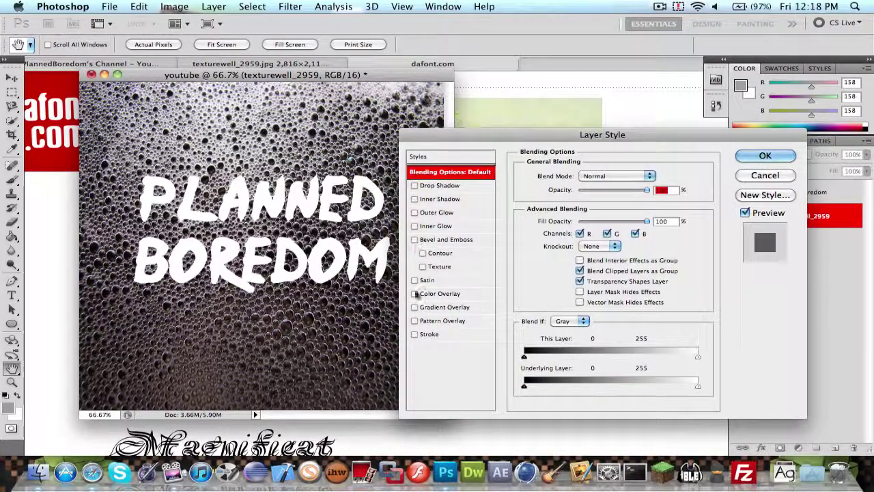
pyautogui.click(414, 280)
pyautogui.click(427, 280)
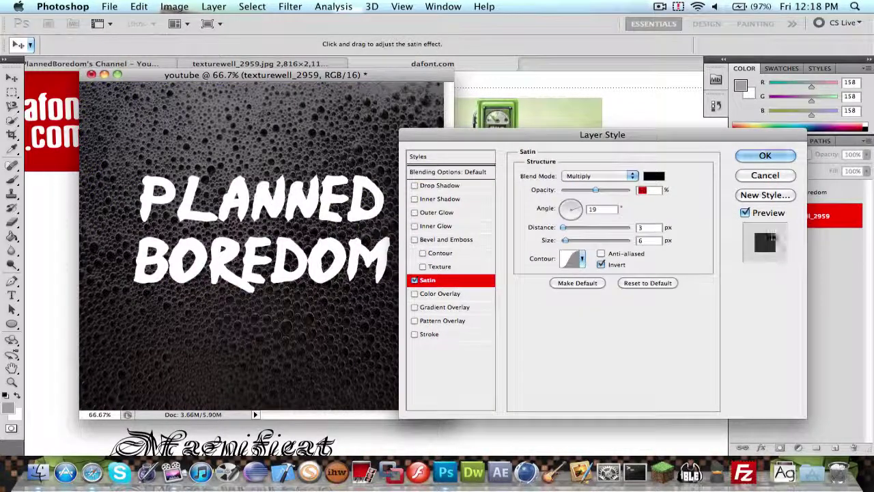
# Set the satin colour to blue and opacity to about 58%, then apply
pyautogui.click(653, 175)
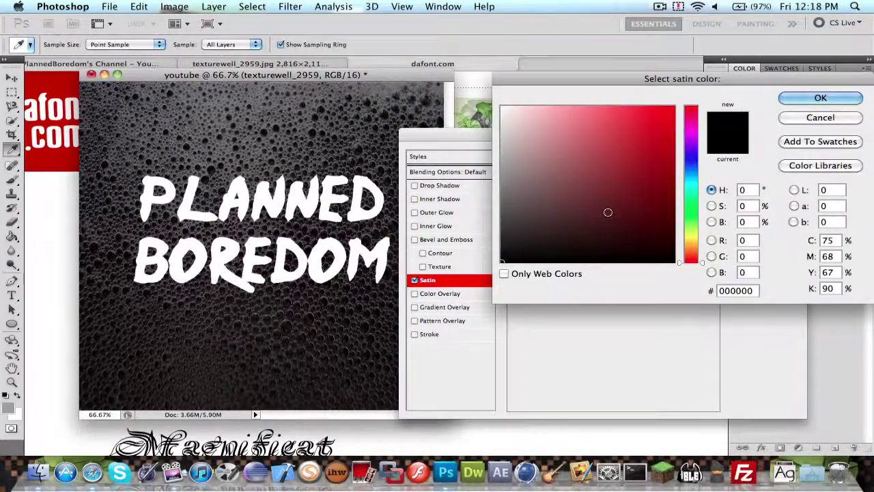
pyautogui.moveTo(607, 209); pyautogui.dragTo(589, 213)
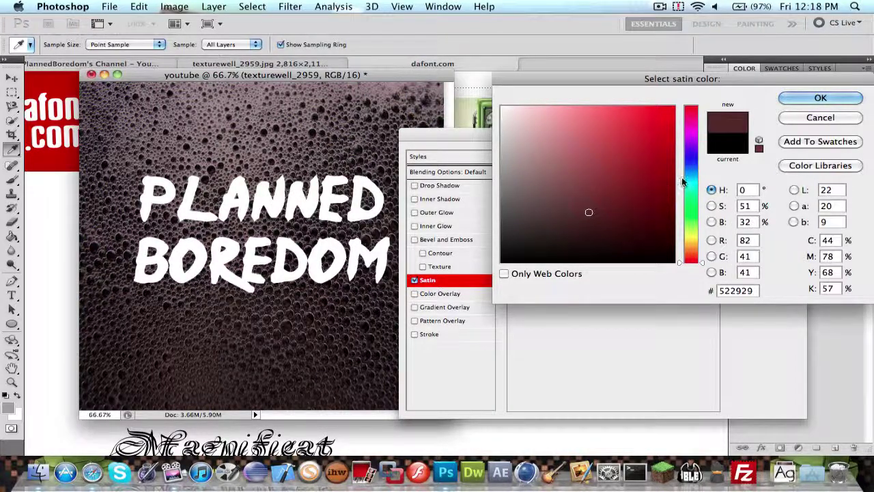
pyautogui.moveTo(690, 172); pyautogui.dragTo(688, 159)
pyautogui.moveTo(618, 178); pyautogui.dragTo(645, 142)
pyautogui.click(791, 97)
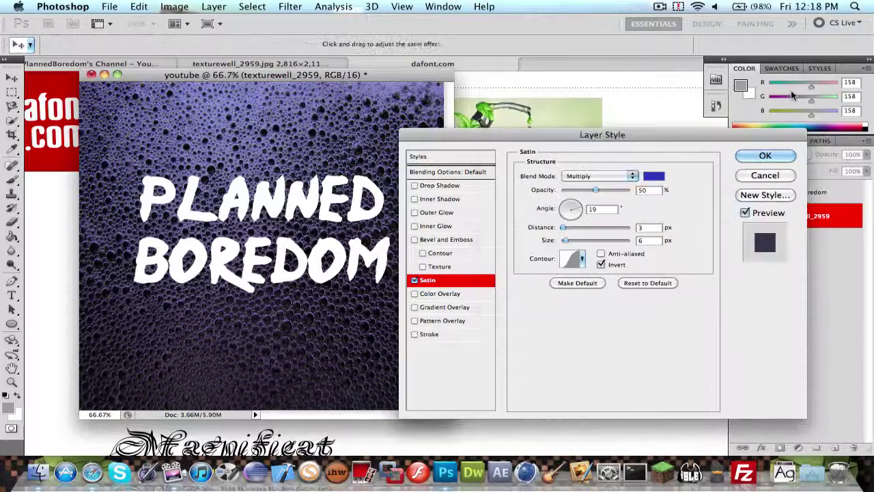
pyautogui.moveTo(591, 193); pyautogui.dragTo(601, 193)
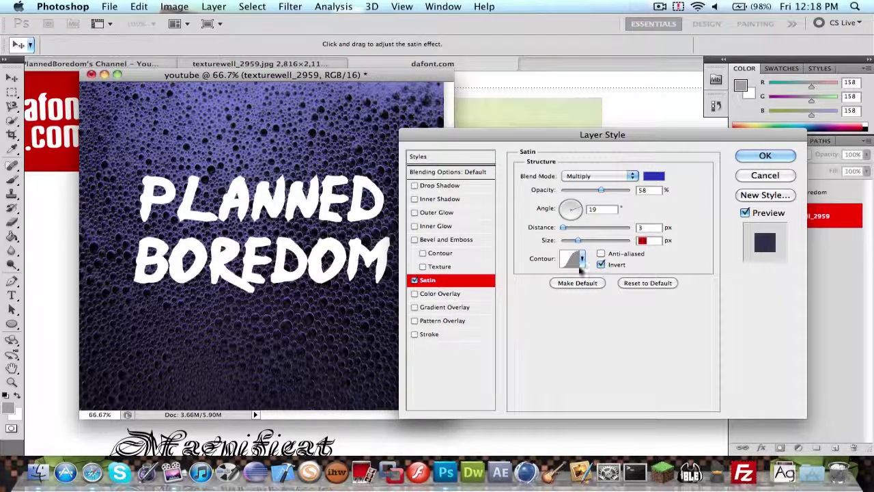
pyautogui.click(764, 157)
# Open the text layer's Layer Style and enable Drop Shadow
pyautogui.rightClick(800, 194)
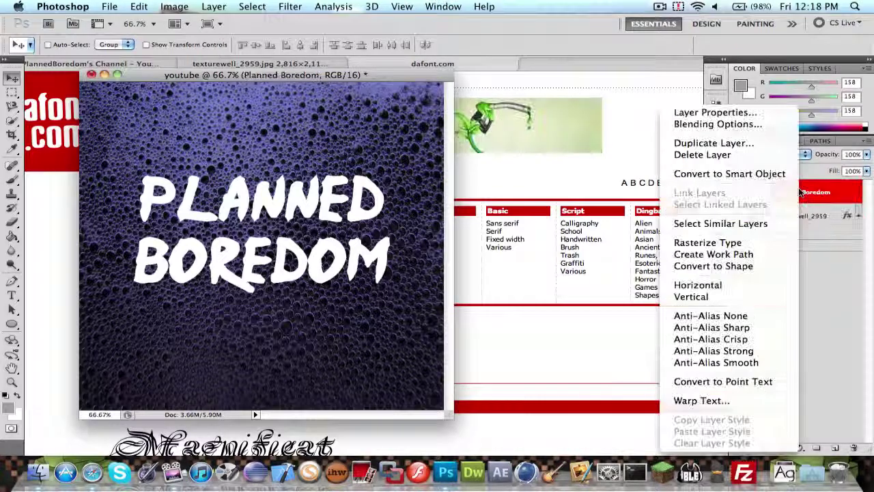
pyautogui.click(725, 123)
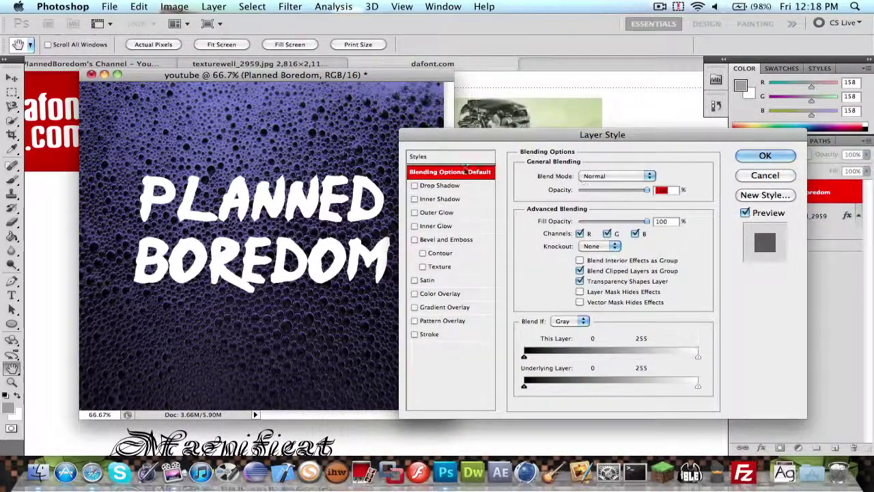
pyautogui.click(415, 186)
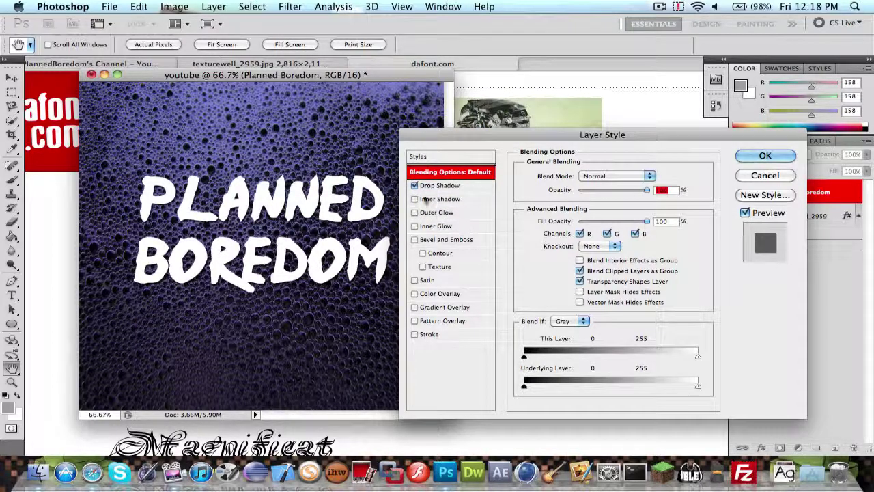
pyautogui.click(415, 188)
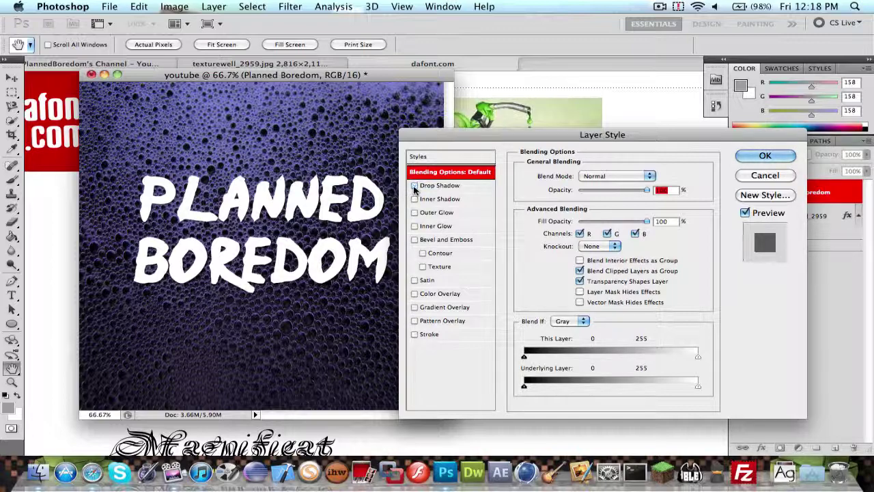
pyautogui.click(415, 187)
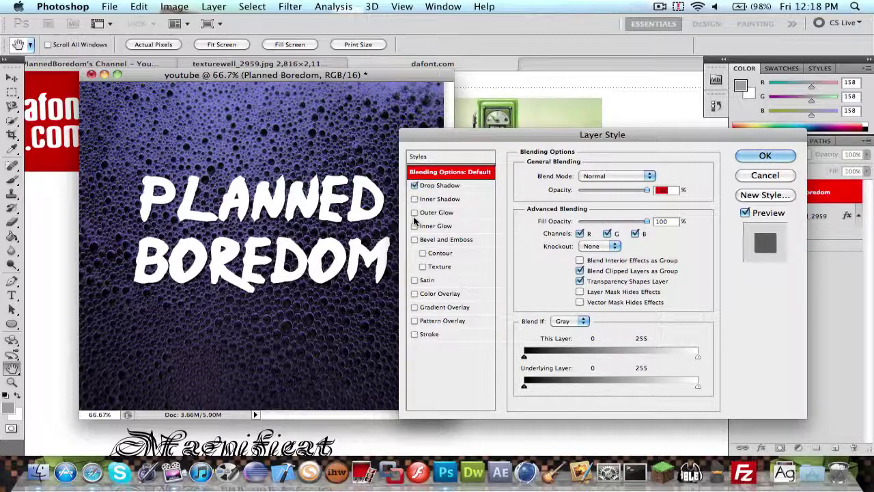
# Add an Inner Shadow with 84% opacity and 7 px size
pyautogui.click(415, 199)
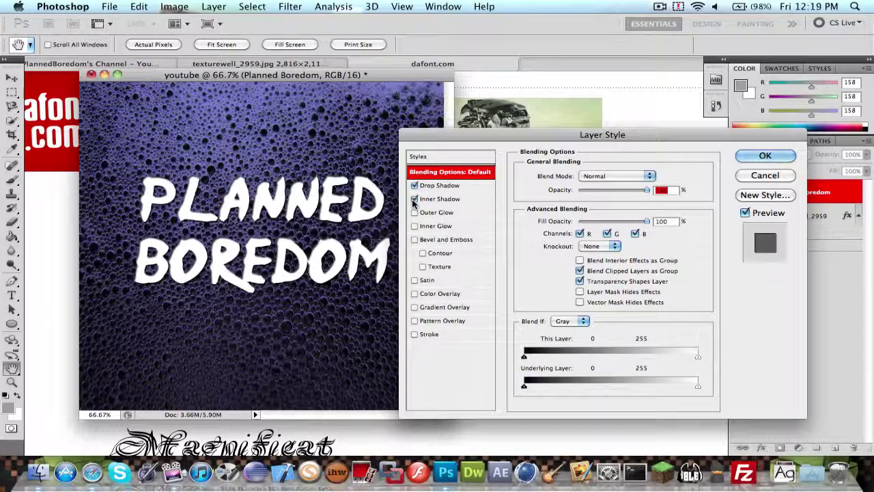
pyautogui.click(428, 200)
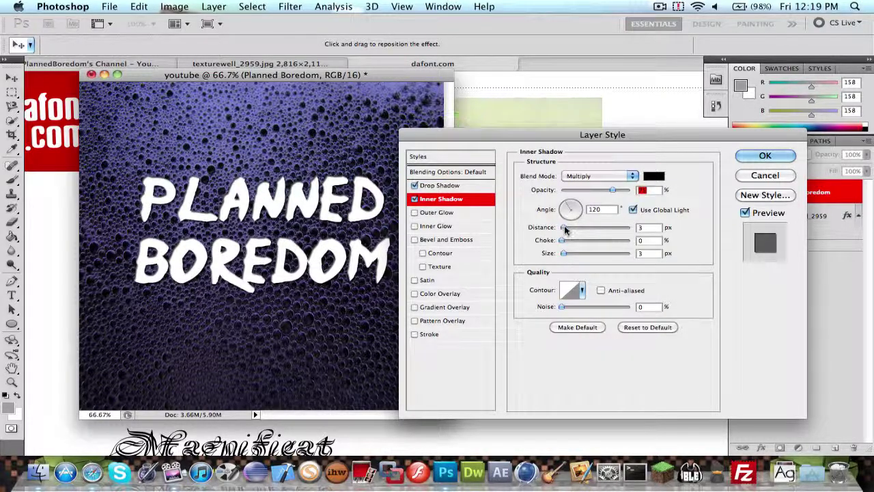
pyautogui.moveTo(612, 190)
pyautogui.mouseDown()
pyautogui.moveTo(628, 193)
pyautogui.moveTo(619, 195)
pyautogui.mouseUp()
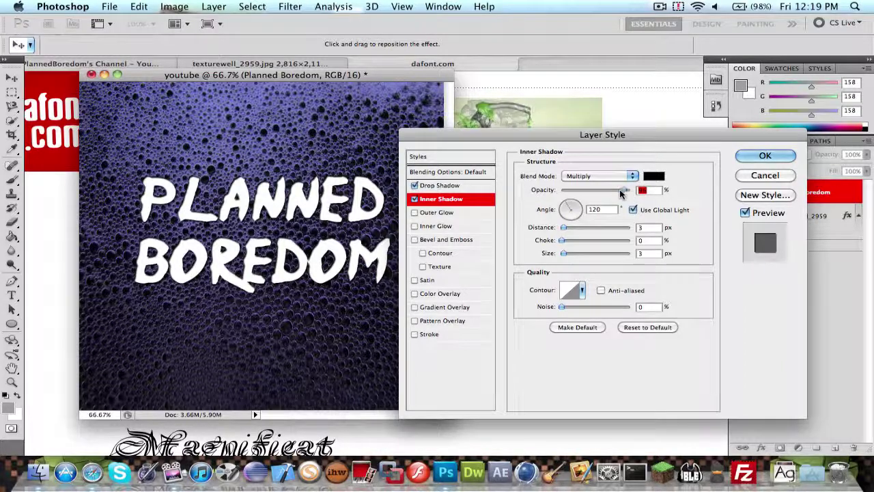
pyautogui.click(565, 229)
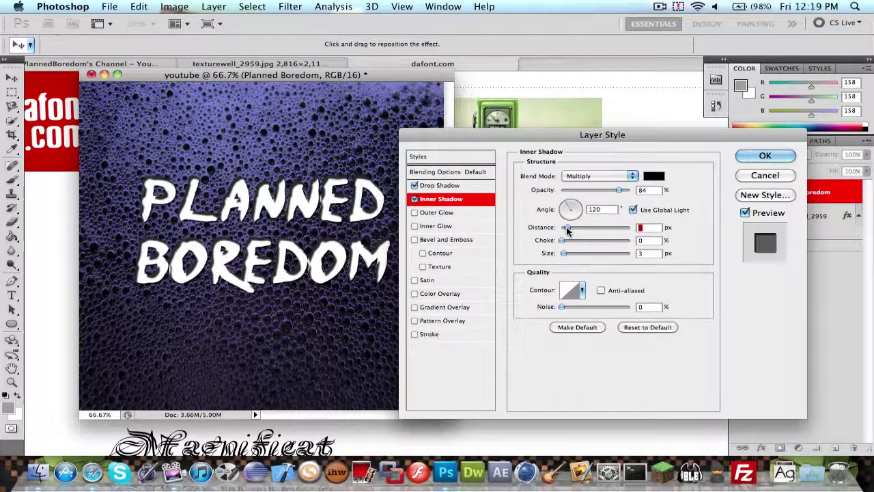
pyautogui.moveTo(566, 254); pyautogui.dragTo(564, 255)
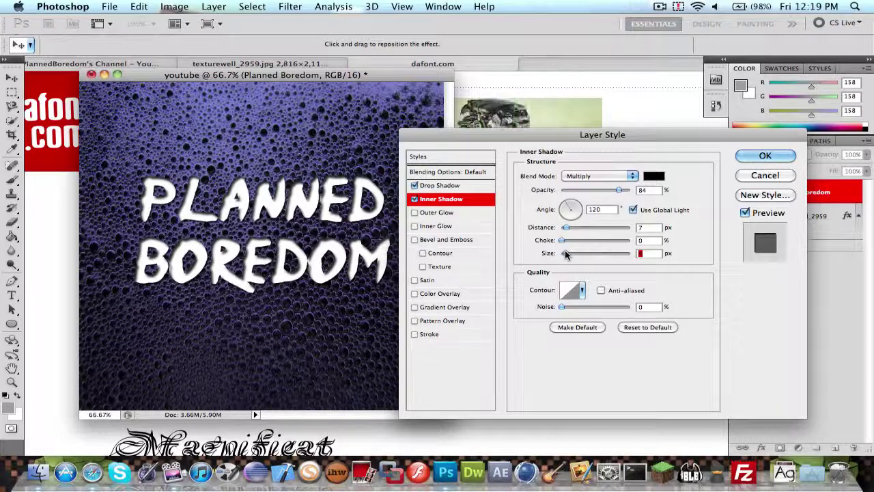
# Try and discard Bevel and Emboss, Texture and Satin, then enable a black outside Stroke
pyautogui.click(414, 240)
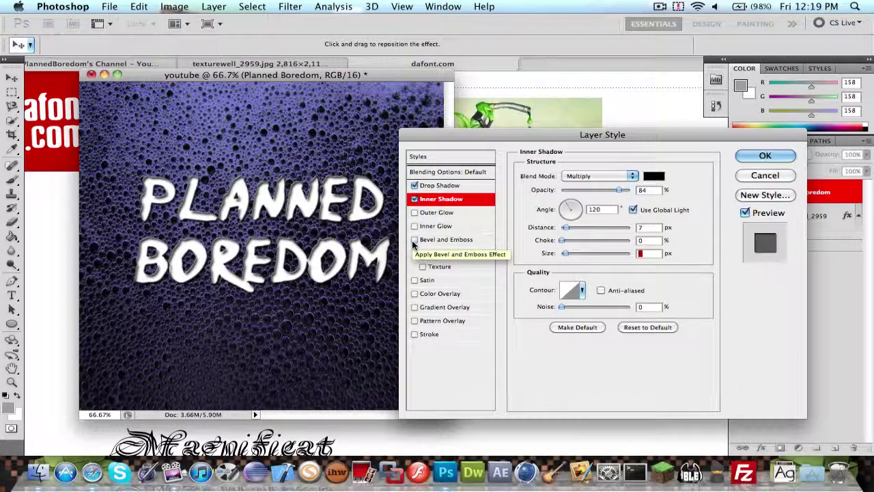
pyautogui.click(422, 267)
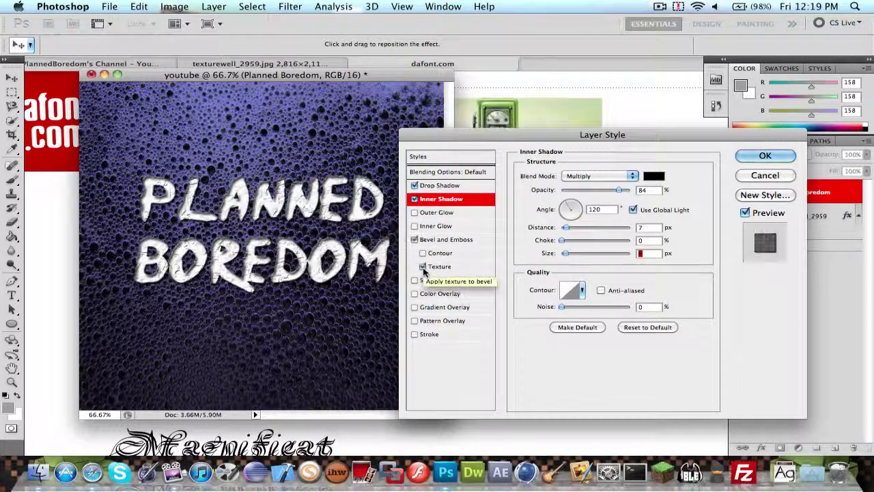
pyautogui.click(423, 267)
pyautogui.click(415, 241)
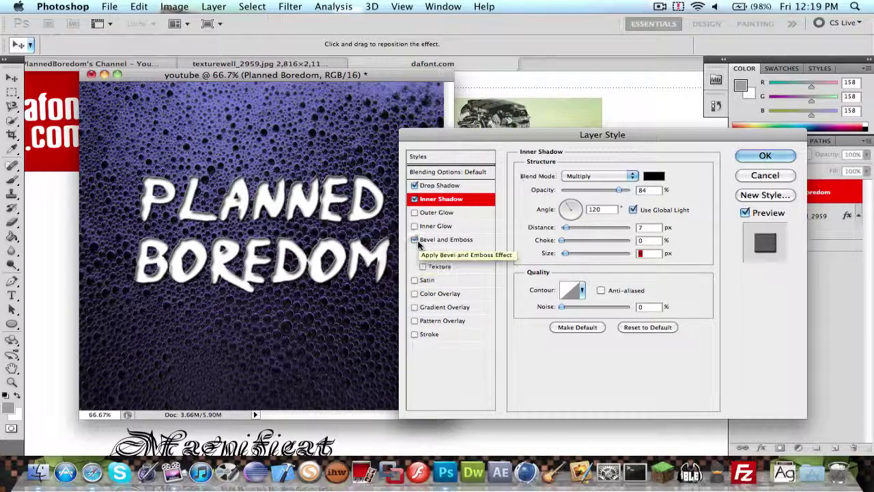
pyautogui.click(415, 280)
pyautogui.click(415, 279)
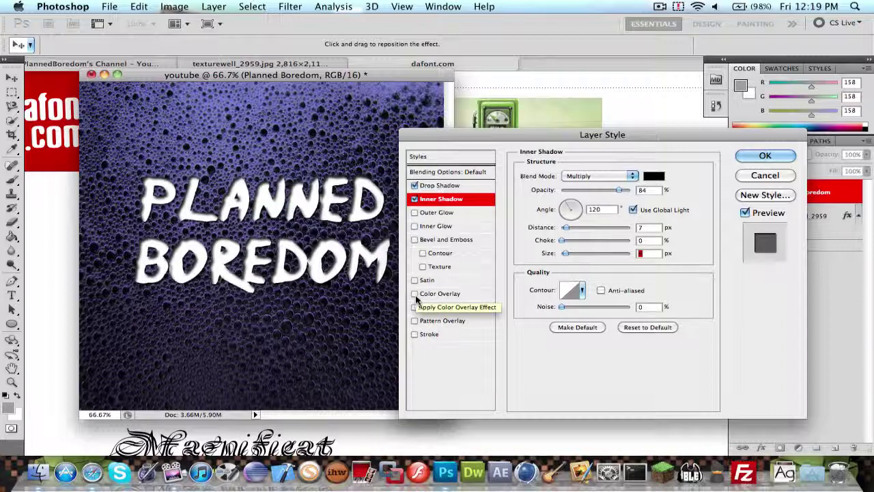
pyautogui.click(415, 333)
pyautogui.click(437, 335)
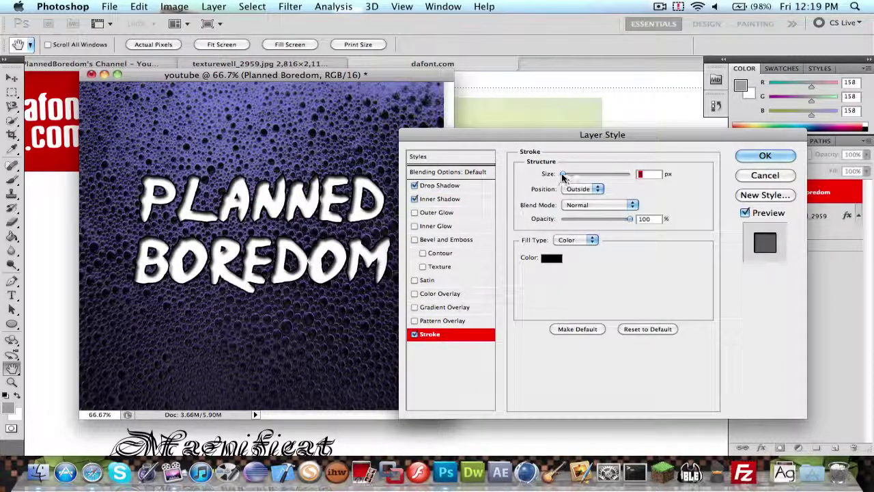
# Set the black outline stroke to 3 px and apply the drop shadow, inner shadow and stroke
pyautogui.moveTo(629, 218); pyautogui.dragTo(594, 224)
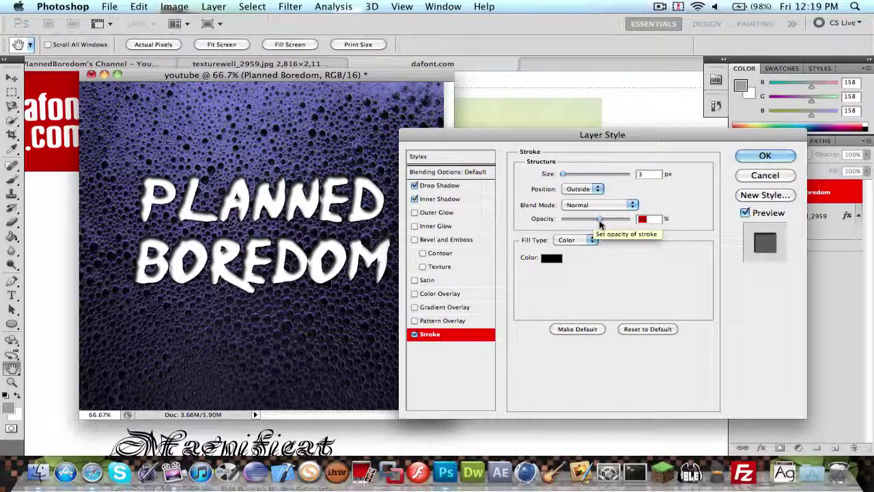
pyautogui.click(765, 156)
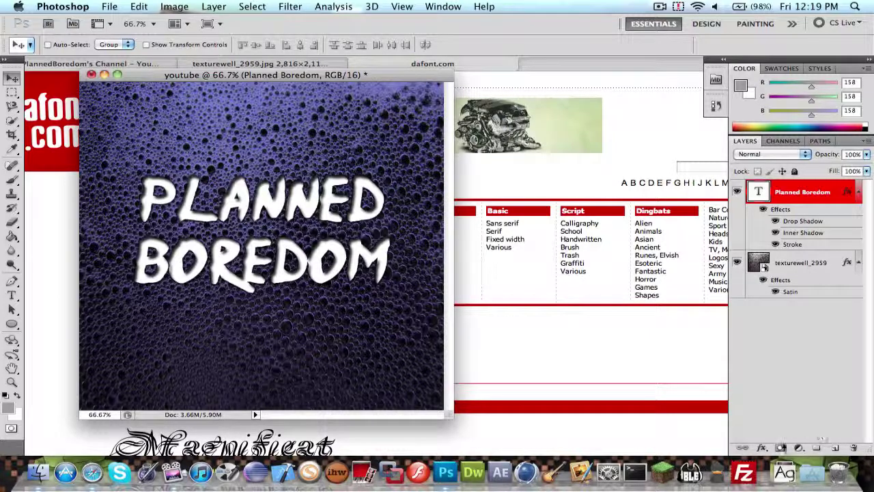
# View the old red PlannedBoredomUtube.jpg from Downloads beside the blue design, then return to Photoshop
pyautogui.click(785, 473)
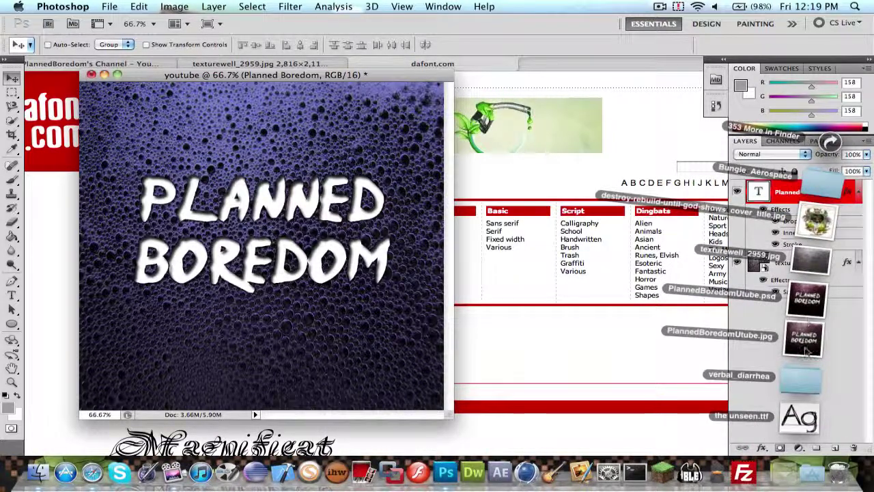
pyautogui.click(804, 337)
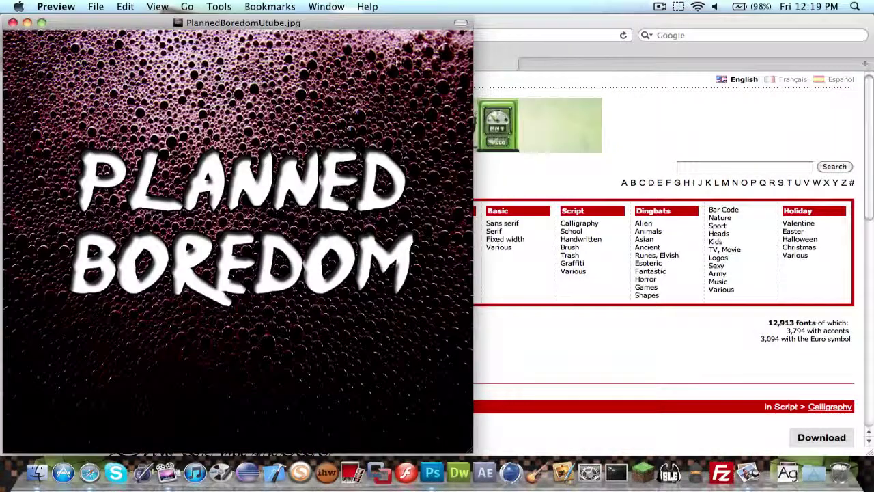
pyautogui.press('F3')
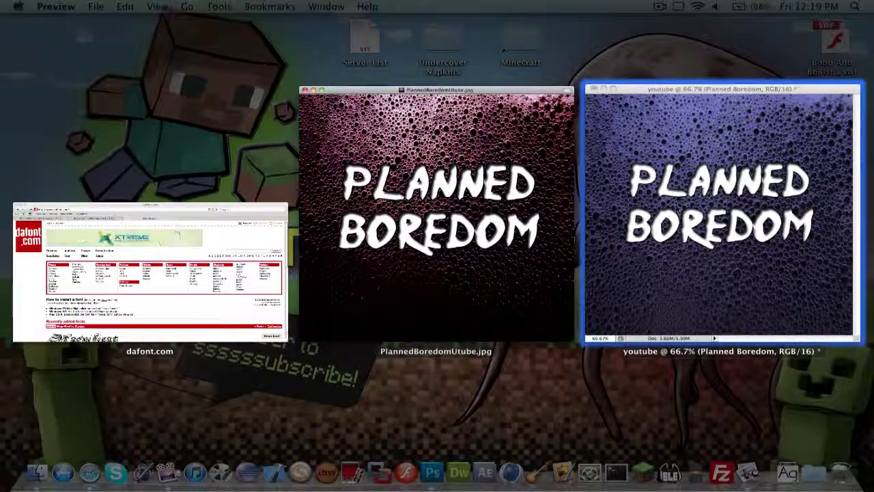
pyautogui.click(476, 220)
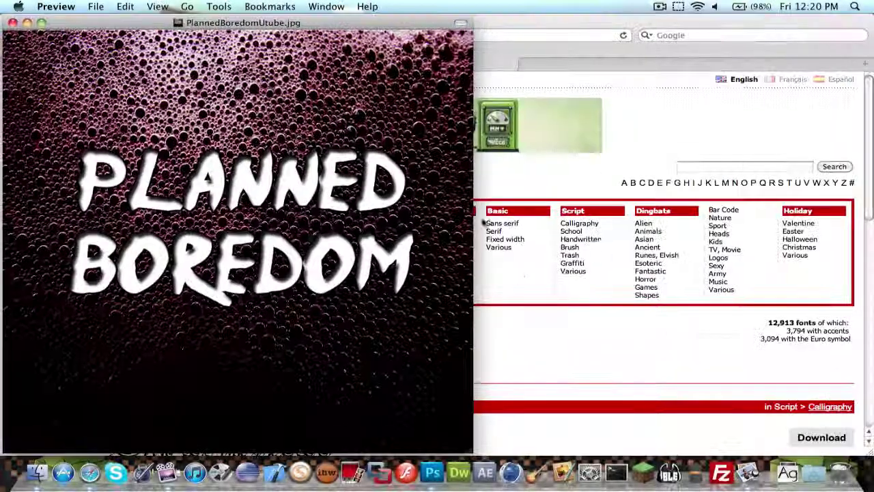
pyautogui.press('super+Tab')
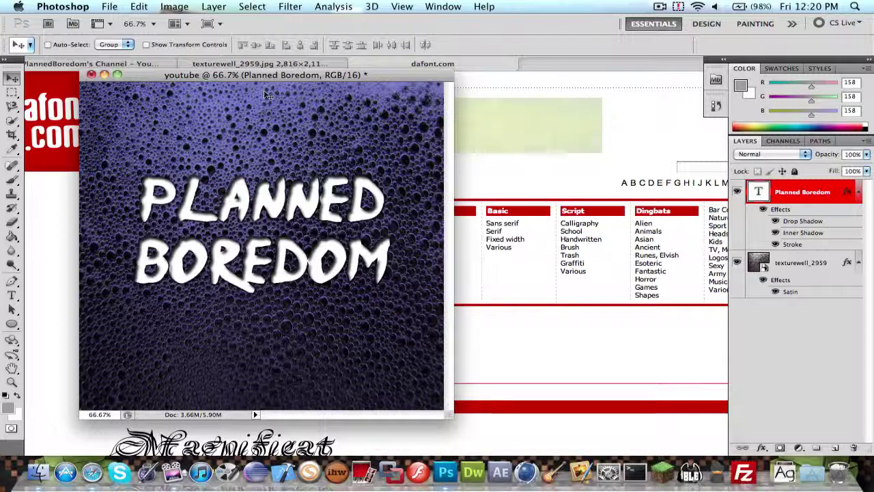
# Quit Photoshop without saving the youtube document, close the dafont.com tab, and show the YouTube channel tab
pyautogui.press('super+q')
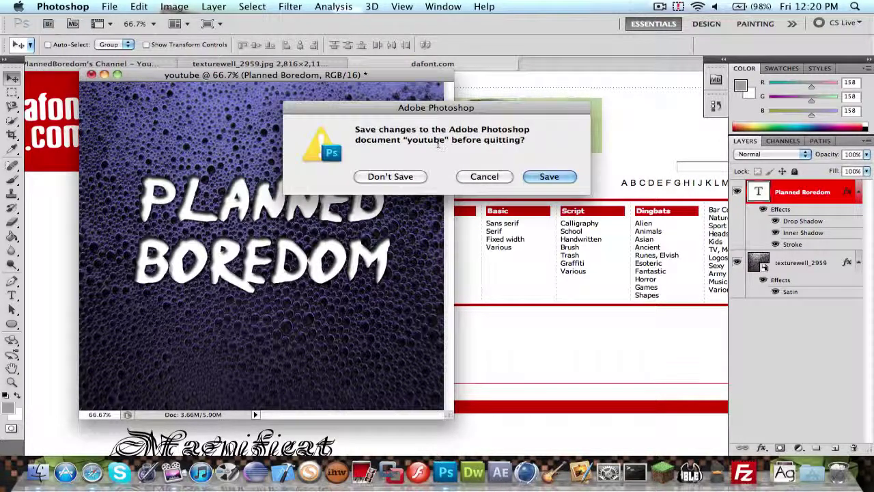
pyautogui.click(416, 178)
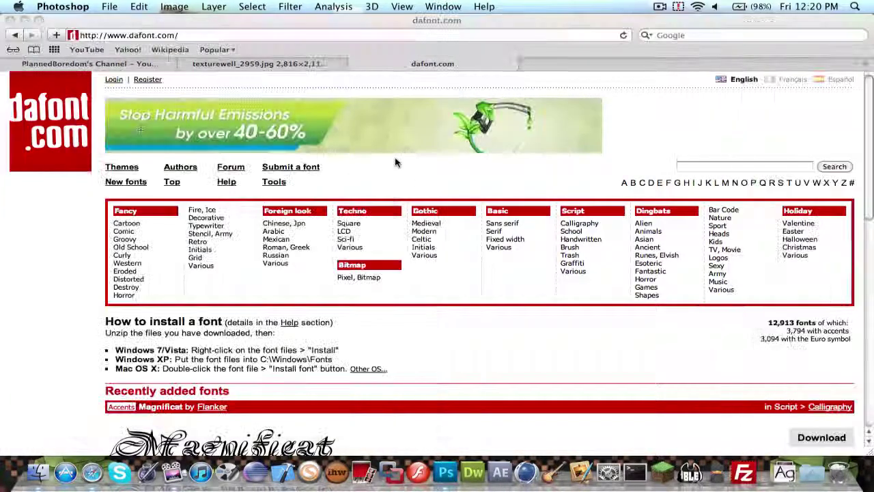
pyautogui.click(352, 63)
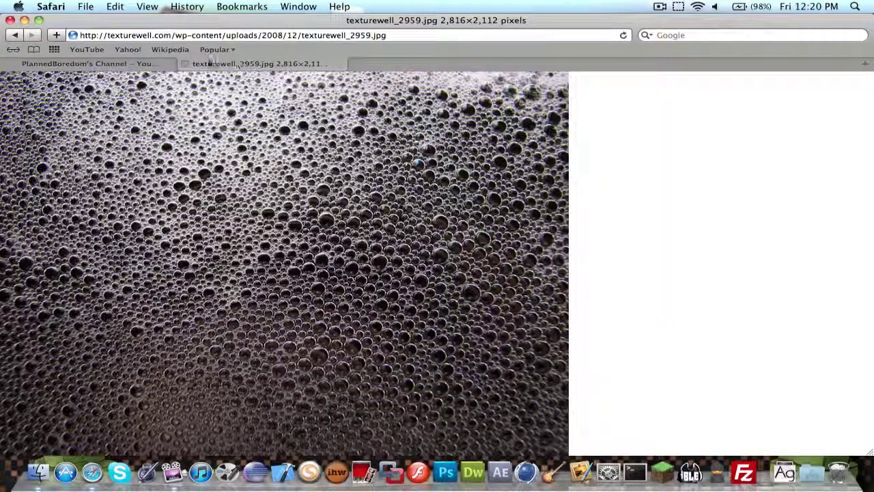
pyautogui.click(130, 64)
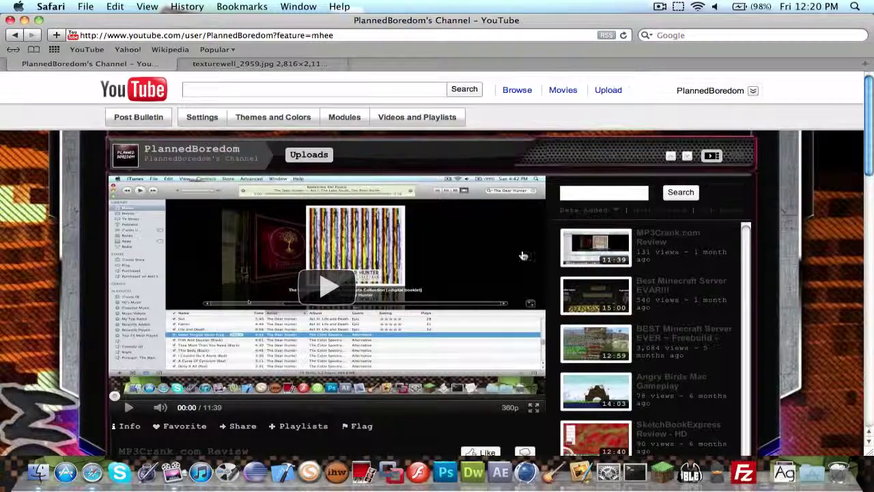
pyautogui.scroll(-10, 523, 253)
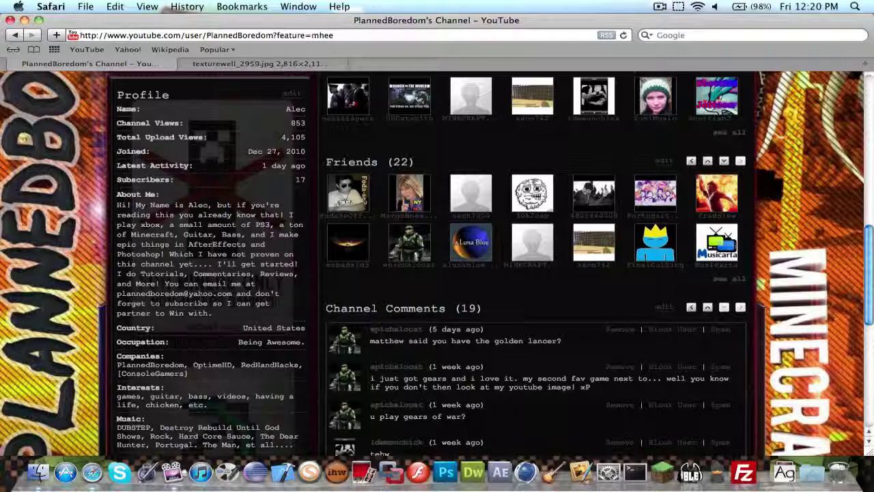
pyautogui.scroll(5, 244, 292)
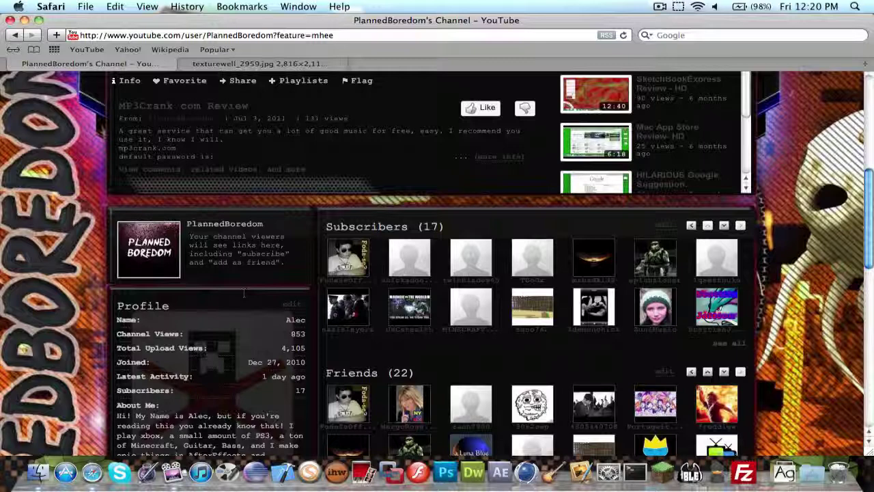
pyautogui.scroll(-3, 243, 293)
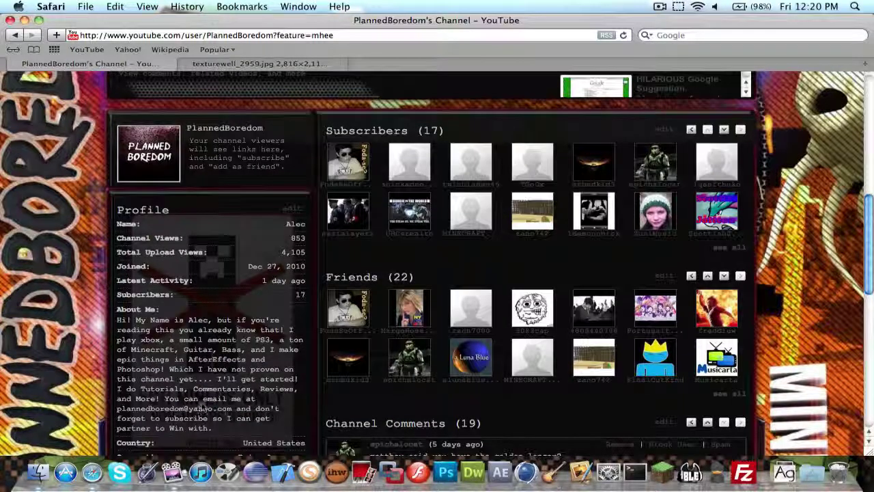
pyautogui.scroll(10, 201, 408)
pyautogui.scroll(-1, 577, 145)
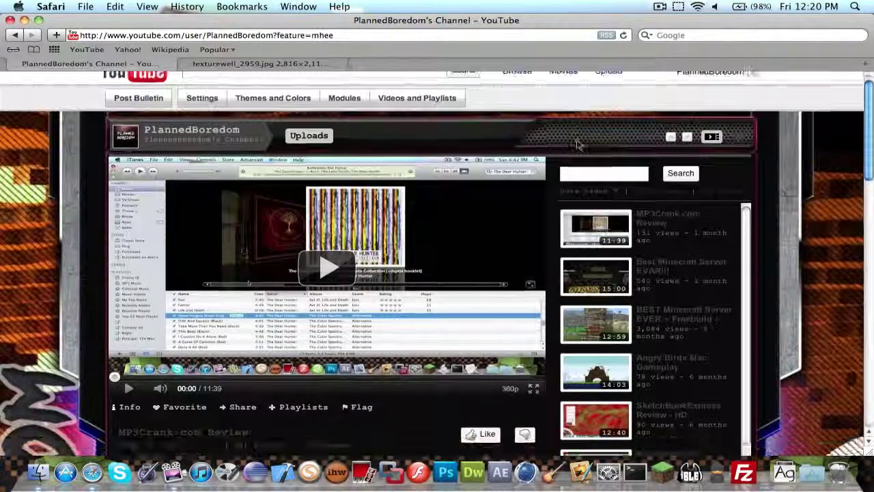
pyautogui.scroll(-20, 577, 145)
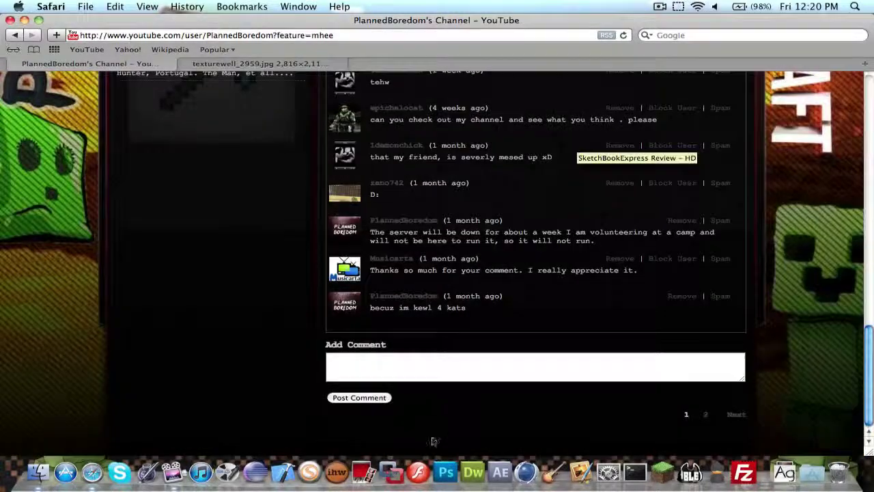
pyautogui.scroll(15, 482, 386)
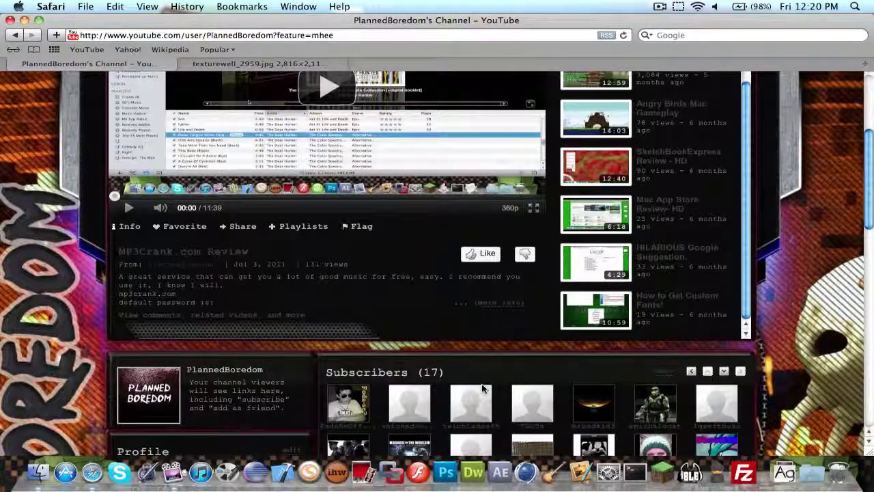
pyautogui.scroll(5, 481, 388)
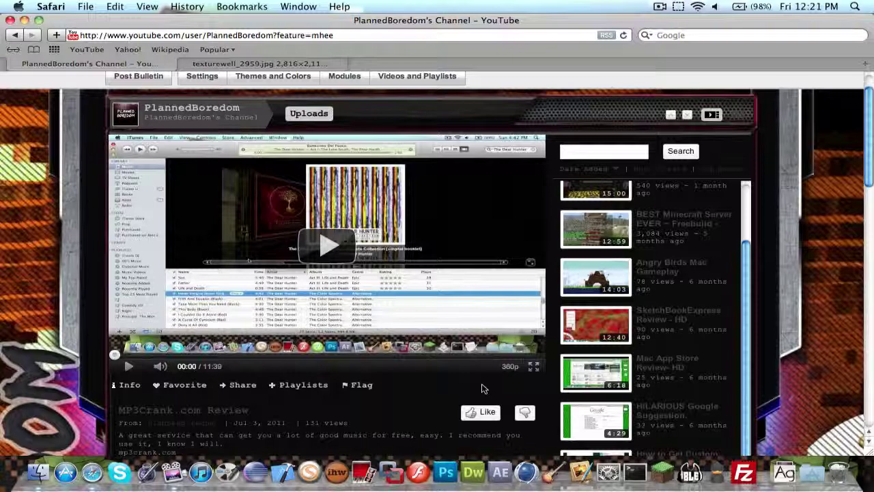
pyautogui.scroll(3, 348, 209)
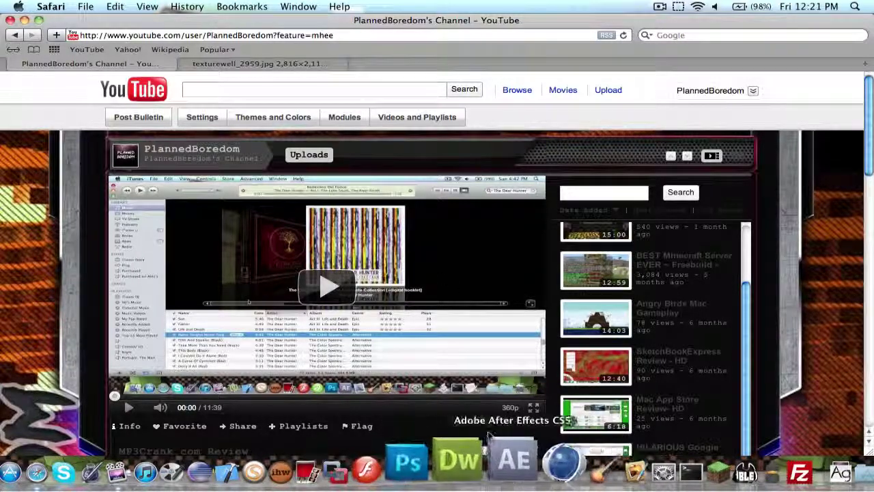
pyautogui.scroll(-5, 819, 259)
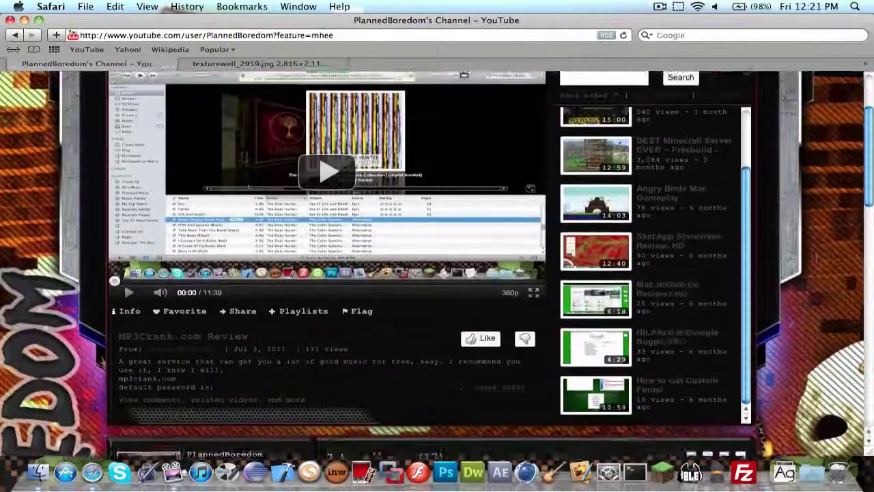
pyautogui.scroll(-8, 819, 259)
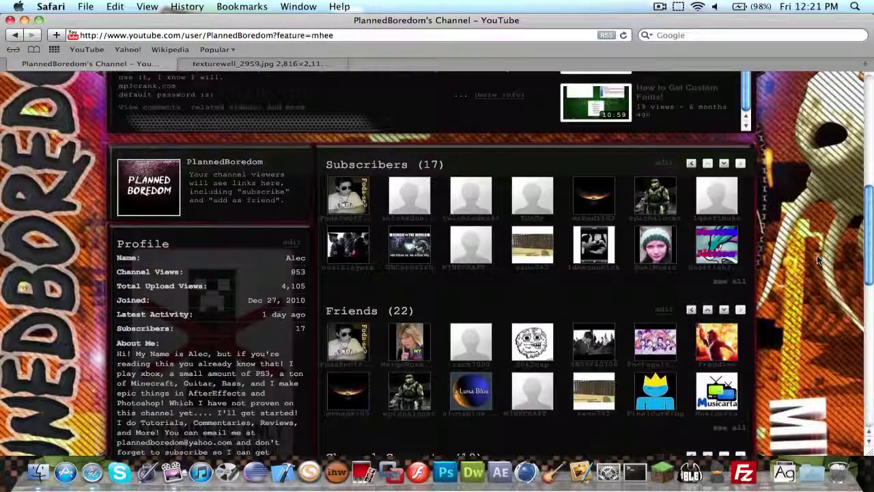
pyautogui.scroll(15, 817, 255)
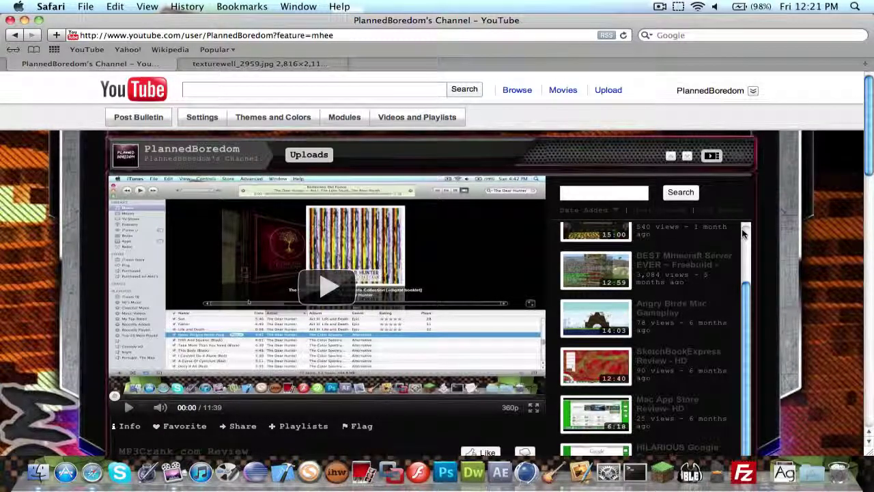
pyautogui.click(678, 6)
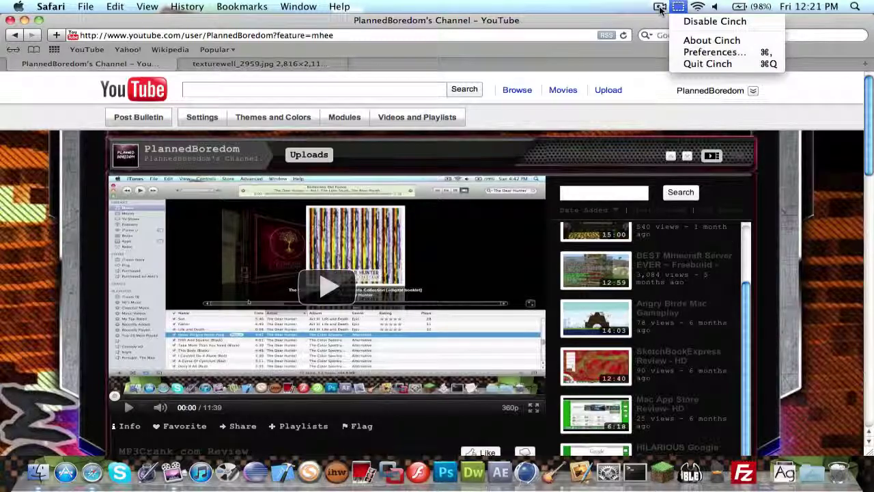